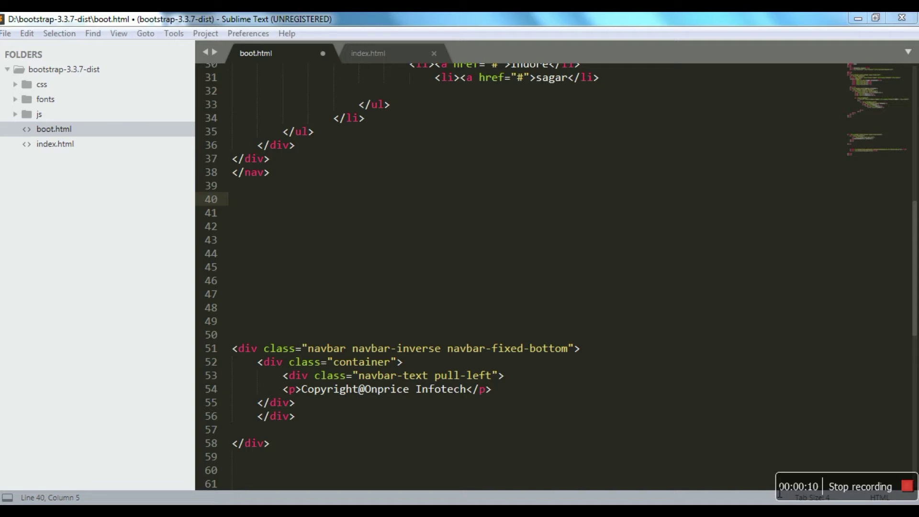
Step: Insert an empty <div class="page-header"> on a new line below the closing </nav> tag
left_click(295, 178)
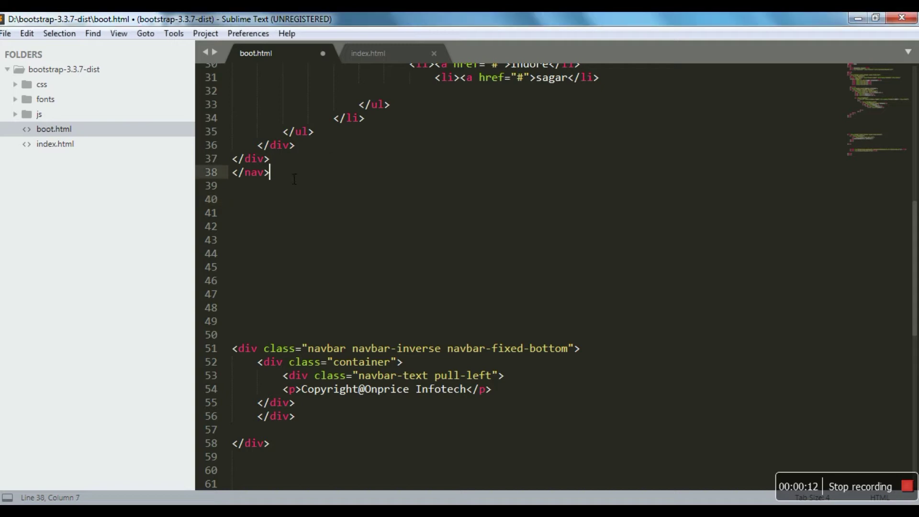
key("Return")
key("Return")
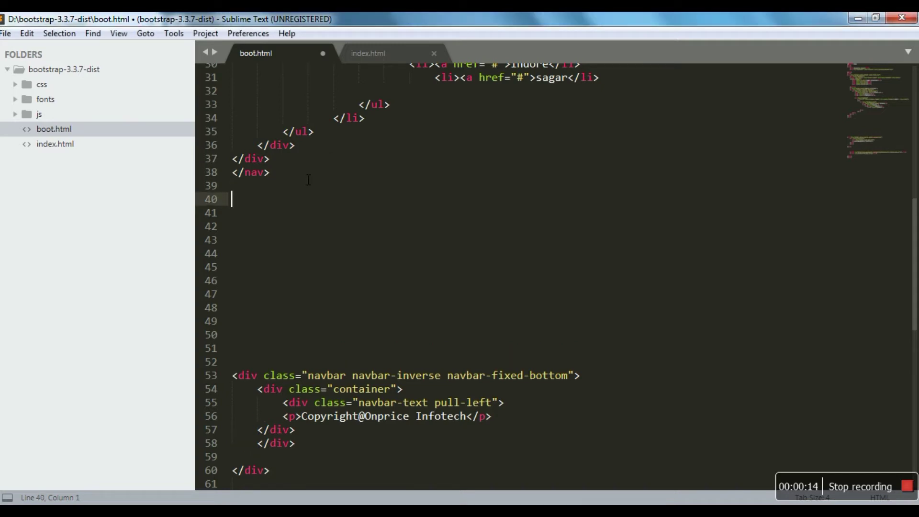
type("<di")
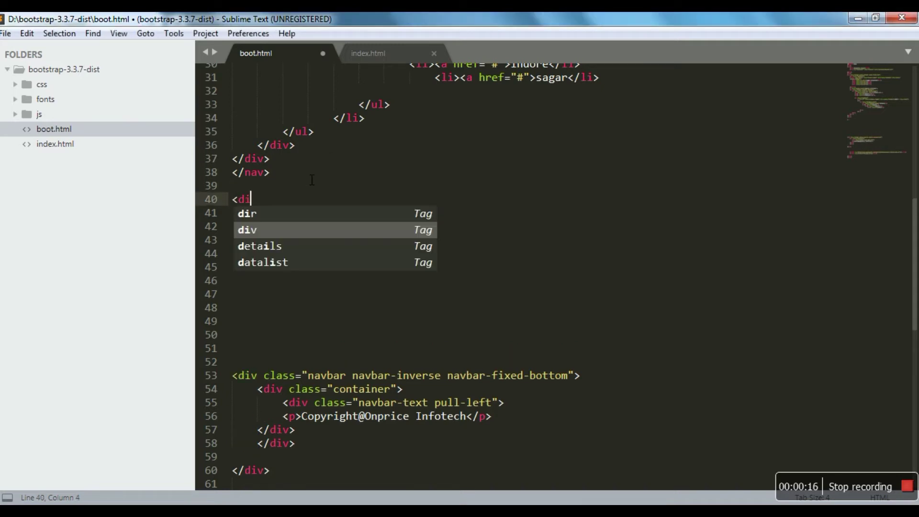
key("Return")
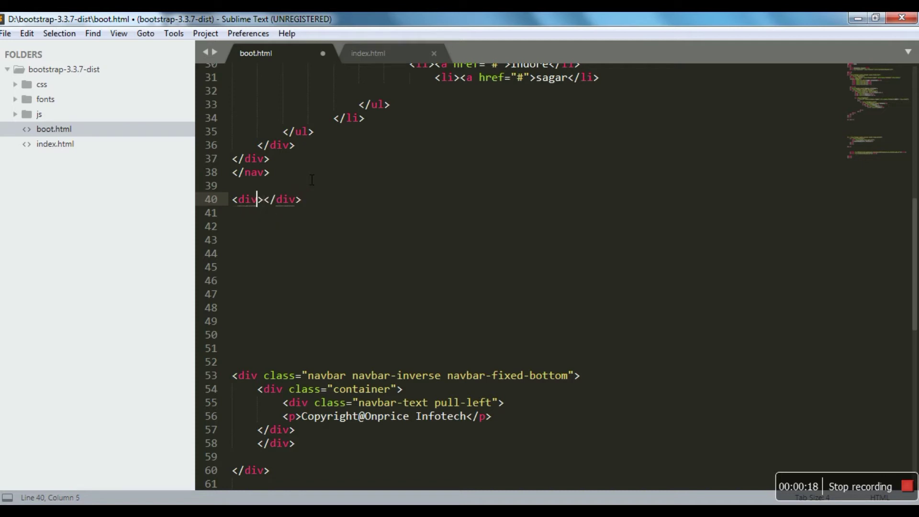
key("Left")
key("Left")
key("Right")
type("c")
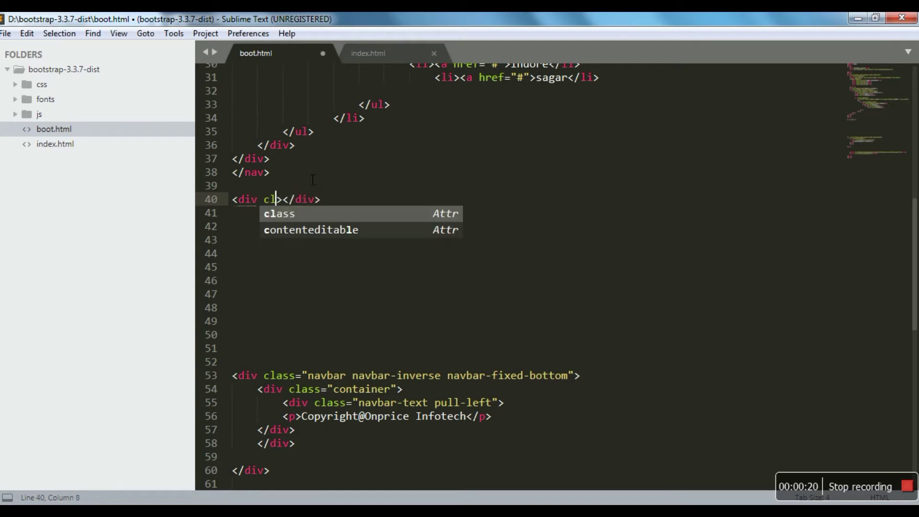
type("l")
key("Return")
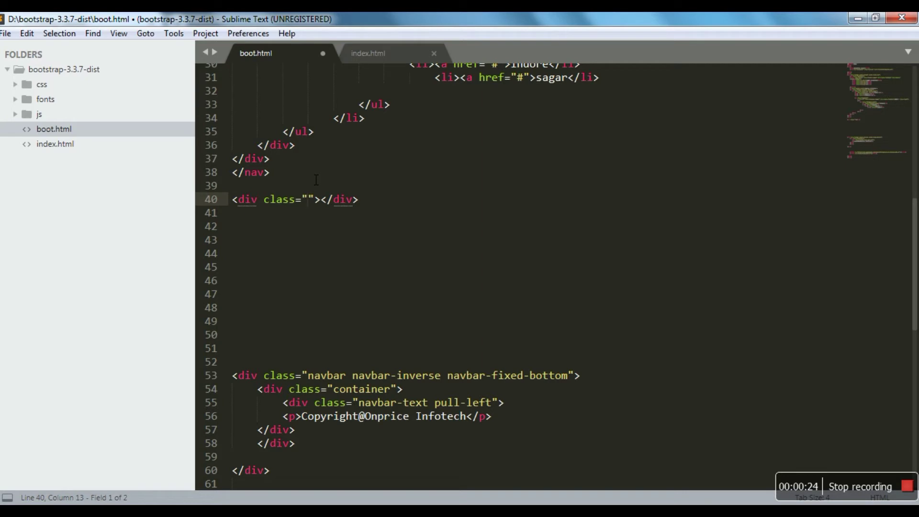
type("page")
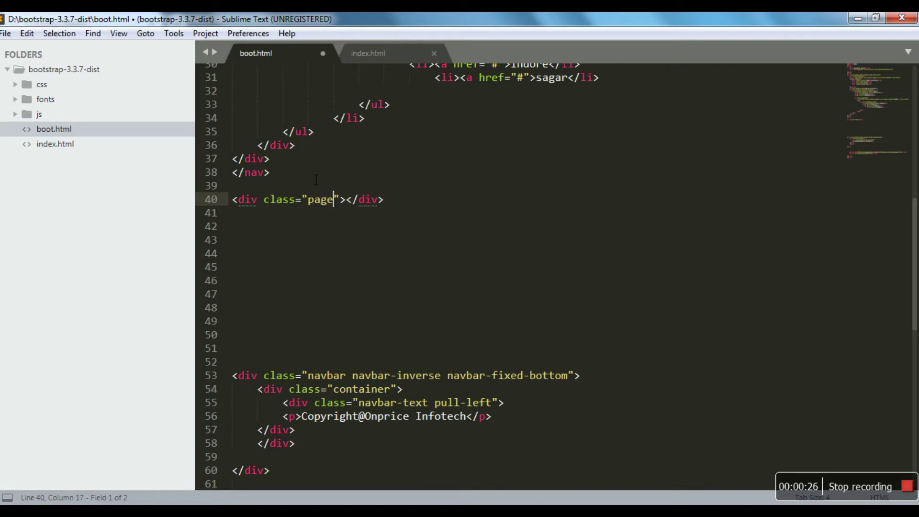
type("-header")
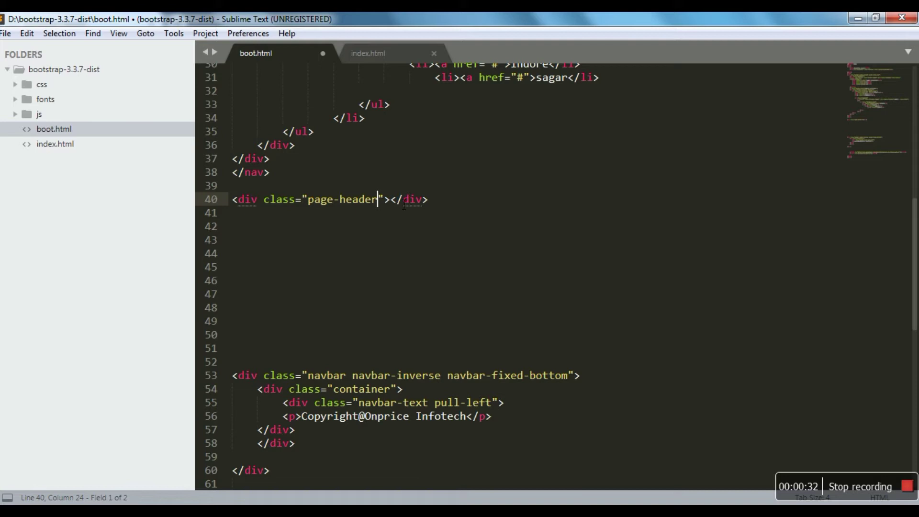
key("Right")
Step: Fill the page-header div with an <h1>Button</h1> heading and an empty multi-line <p>
key("Return")
key("Up")
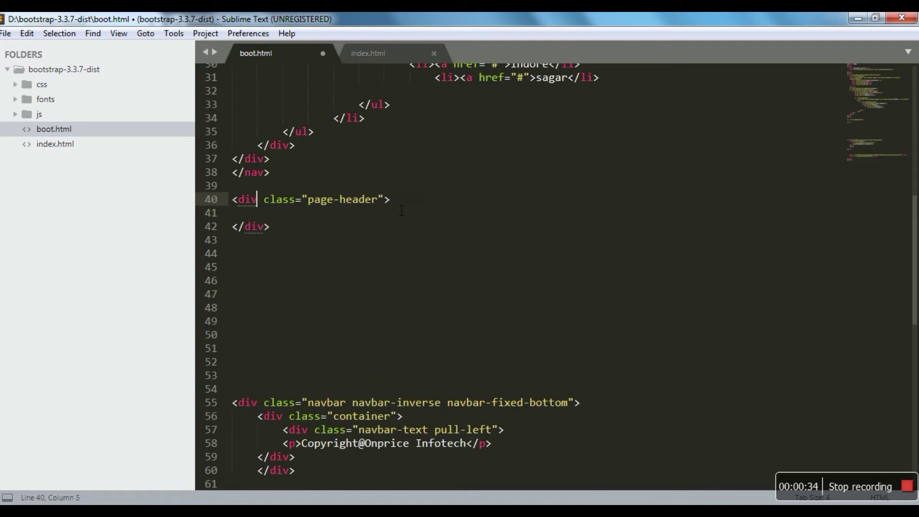
key("Down")
type("<")
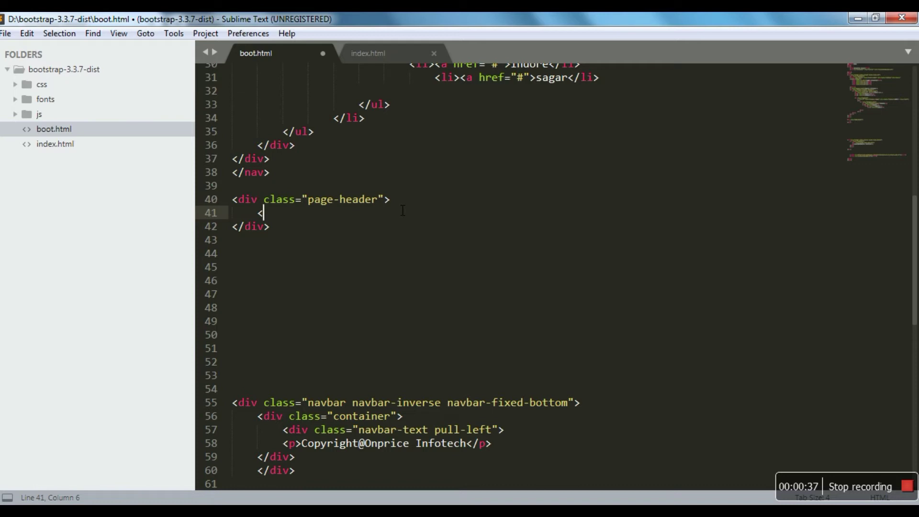
type("h1>")
type("Button</h1>")
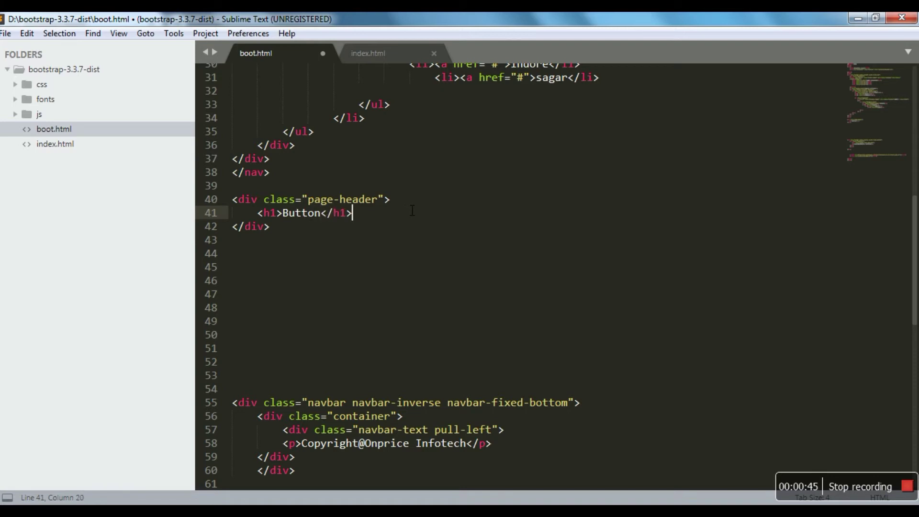
key("Return")
type("<p")
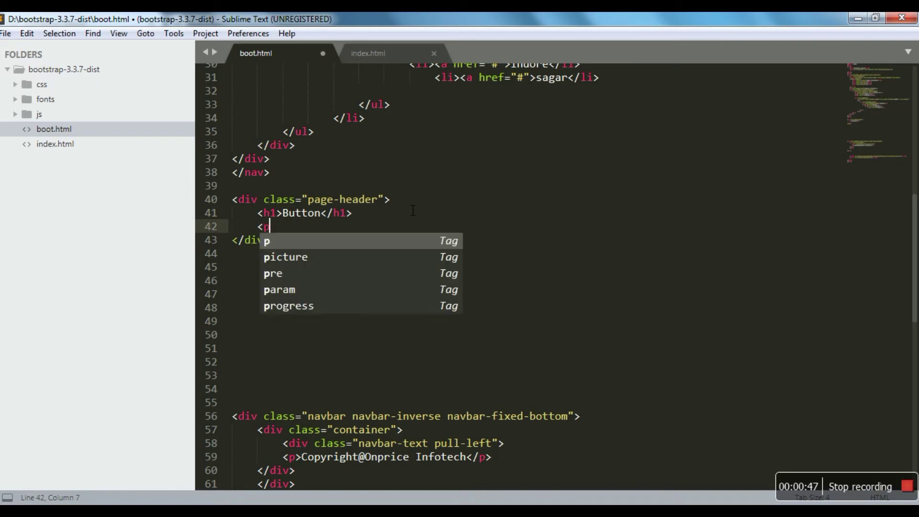
type(">")
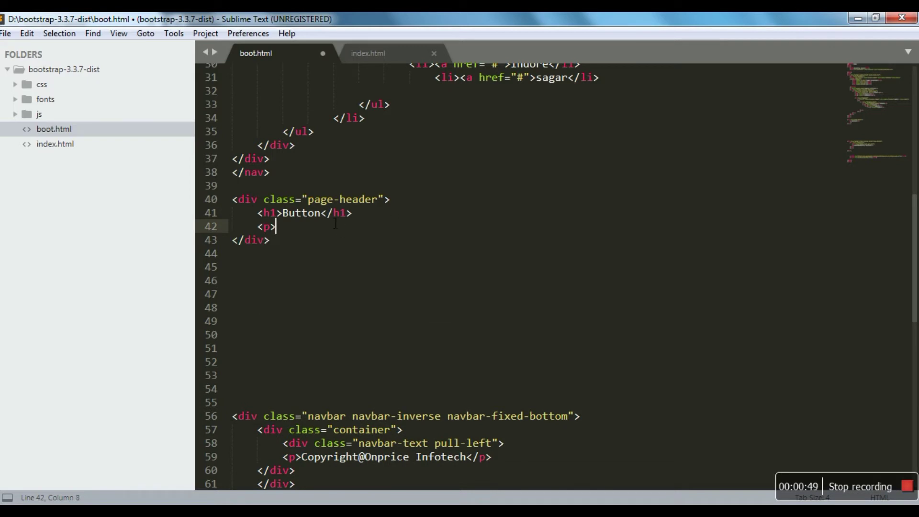
key("Return")
key("Return")
key("Return")
key("Return")
key("Return")
type("</p>")
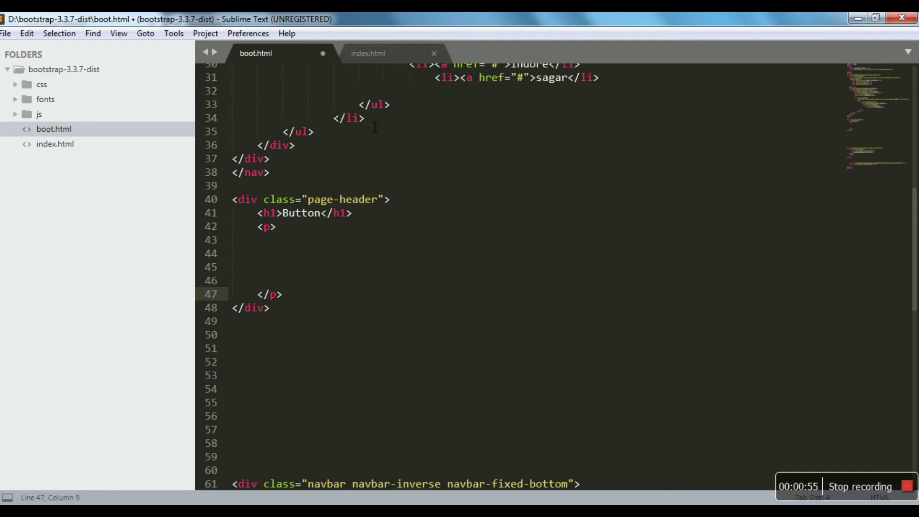
left_click(359, 215)
key("Return")
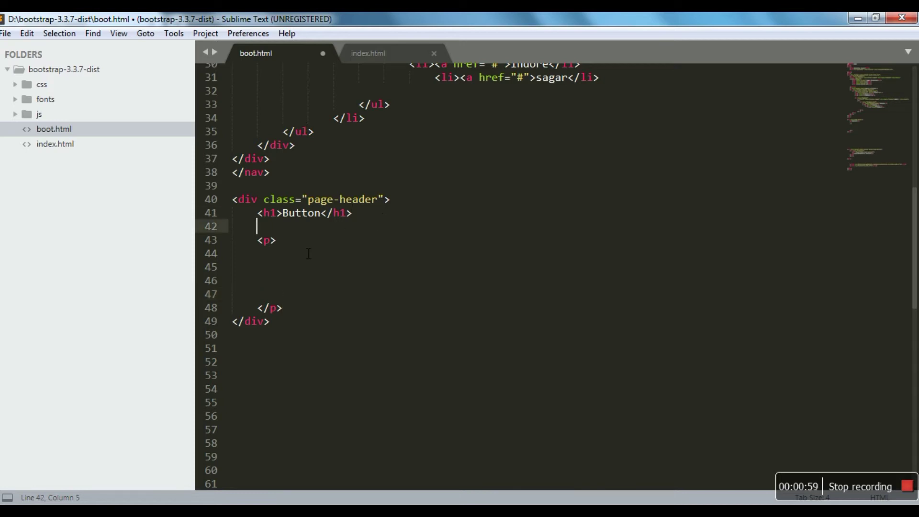
Step: Write <button type="button" class="btn btn-default">Default</button> on the paragraph's first line
left_click(308, 255)
type("<")
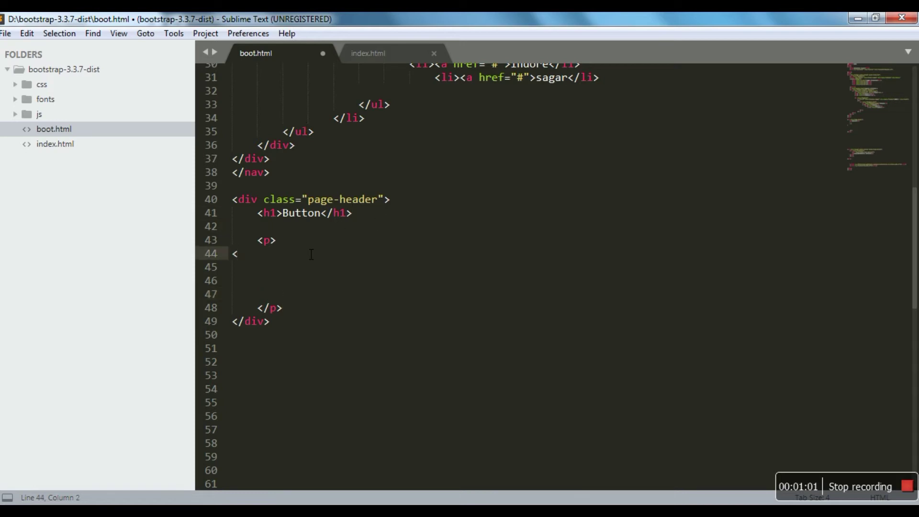
key("Tab")
type(">")
type("bu")
key("BackSpace")
key("BackSpace")
key("BackSpace")
type("<bu")
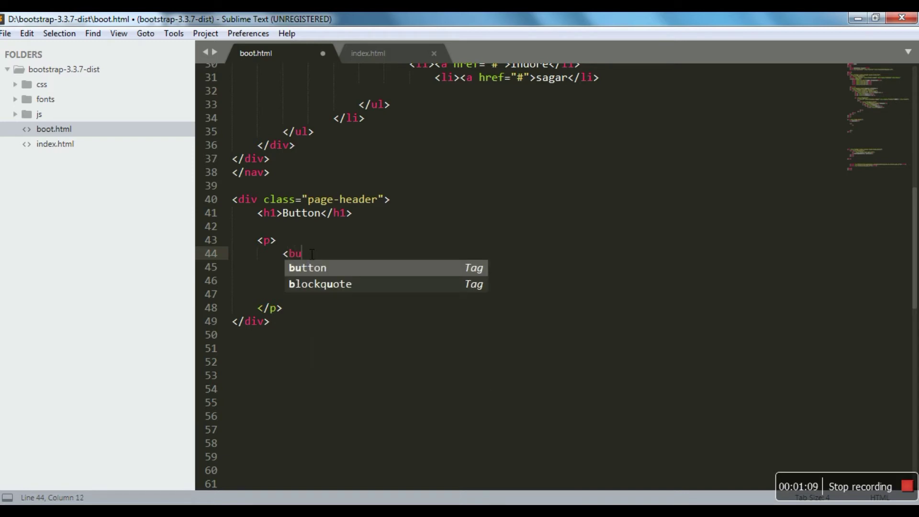
key("Return")
key("Left")
type("ty")
key("Return")
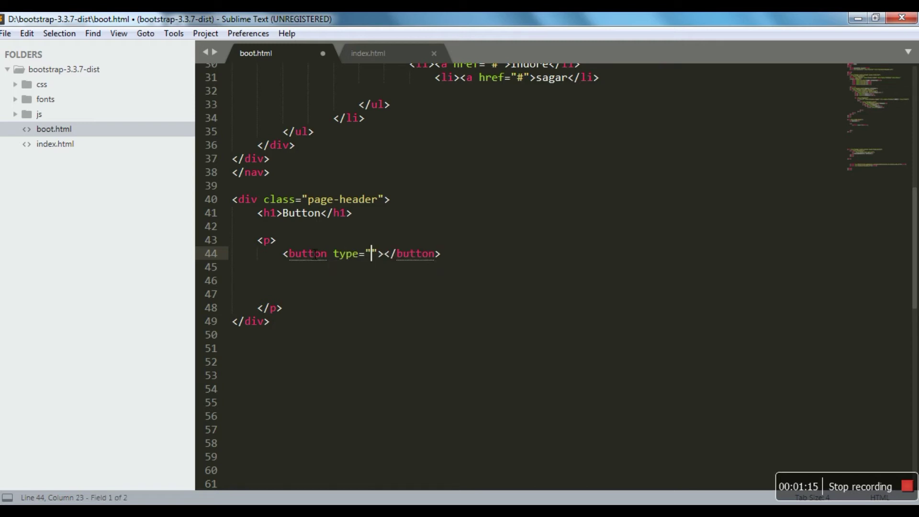
type("bu")
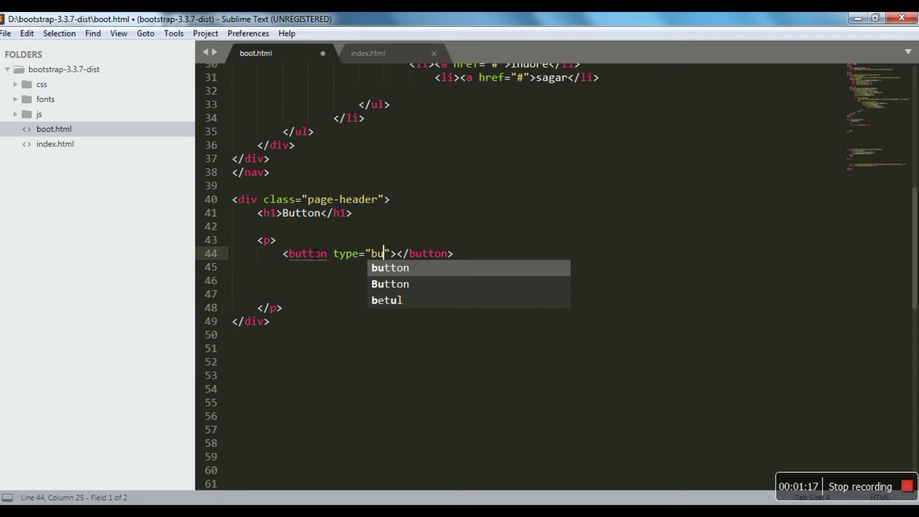
key("Return")
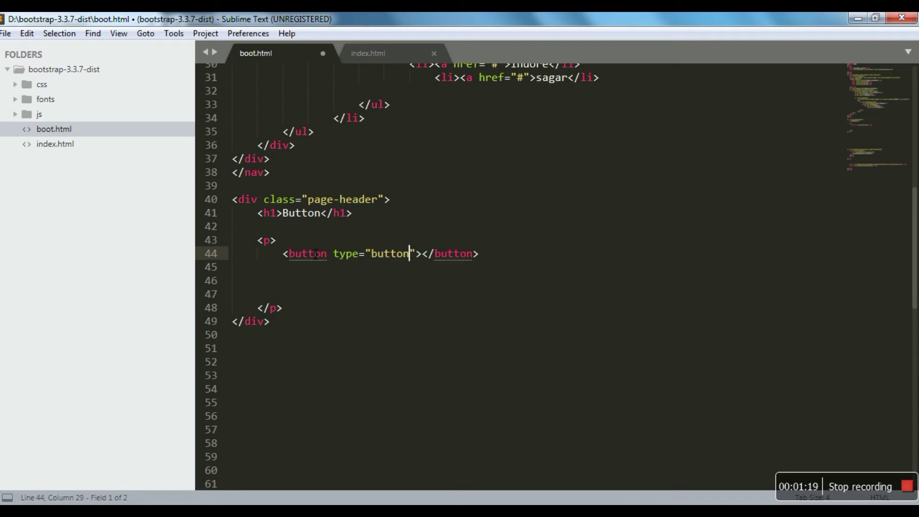
key("Tab")
key("Left")
type("cl")
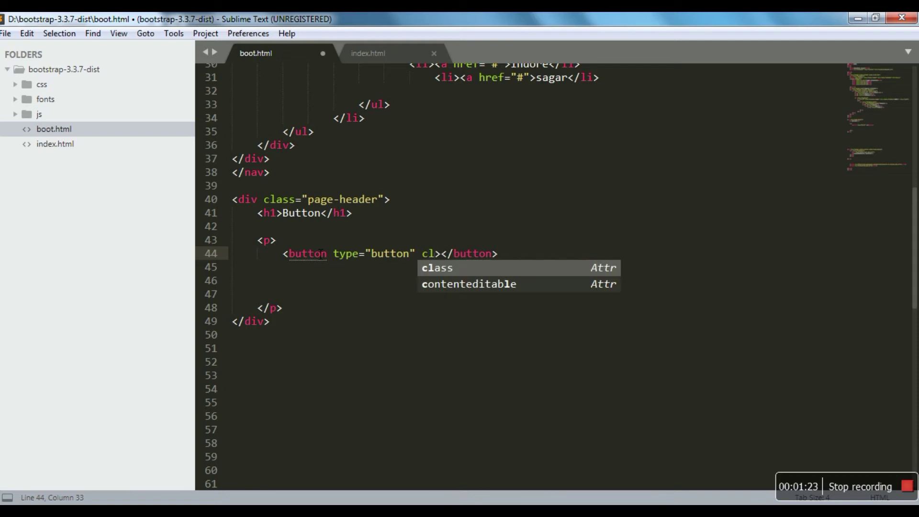
key("Return")
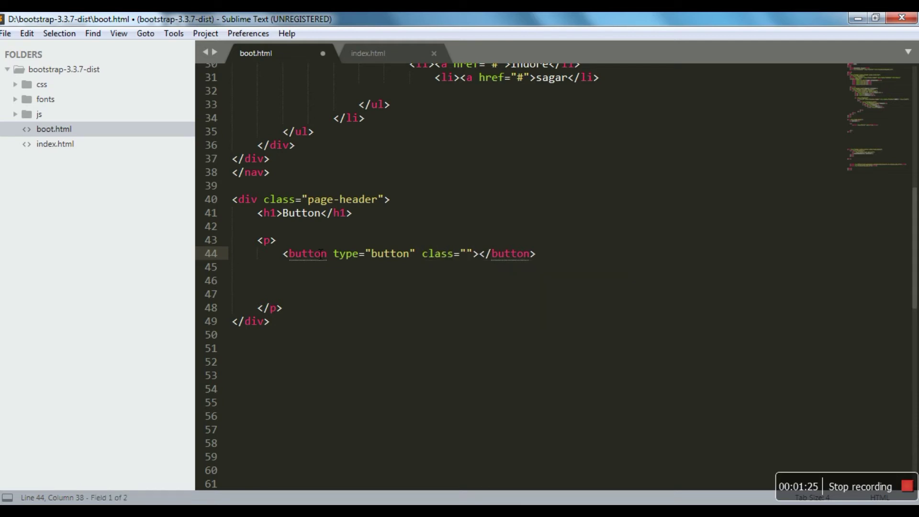
type("btn")
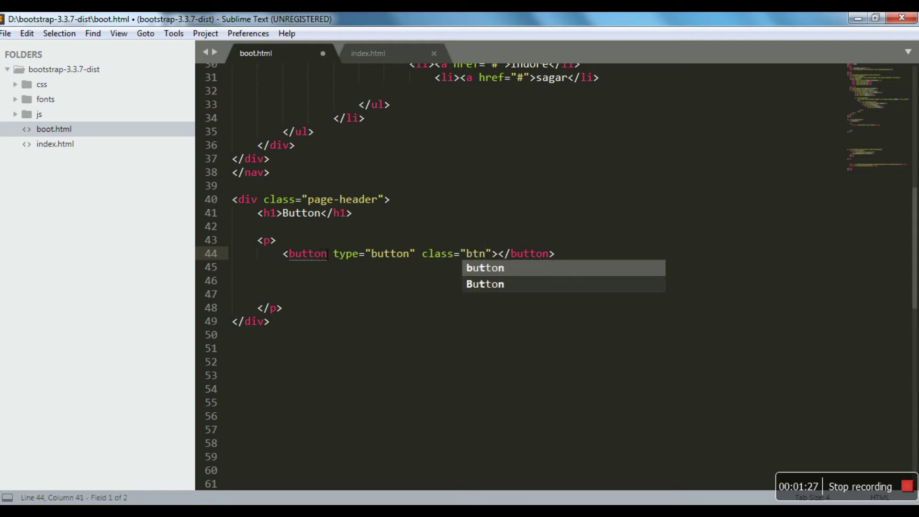
type(" btn")
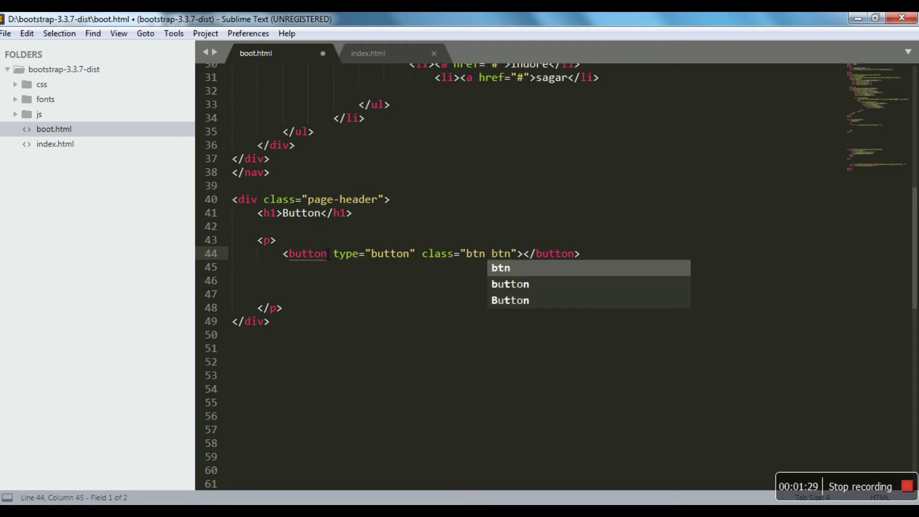
type("-default")
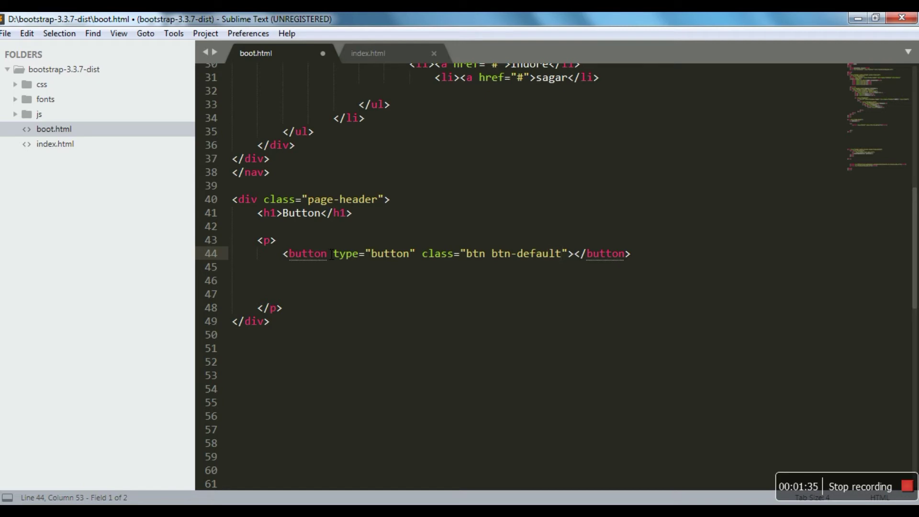
key("Tab")
type("Defaukl")
key("BackSpace")
key("BackSpace")
type("lt")
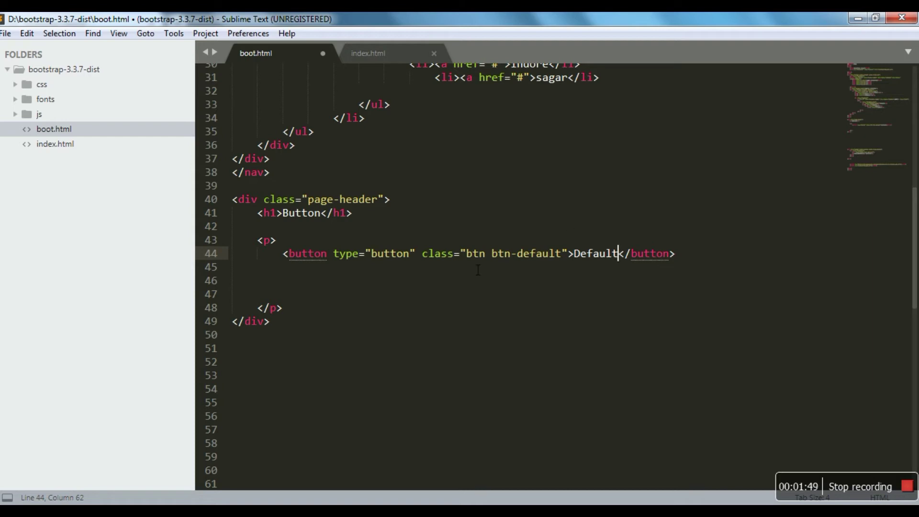
Step: Duplicate the Default button line six times so the paragraph holds seven button lines
left_click_drag(257, 252, 700, 263)
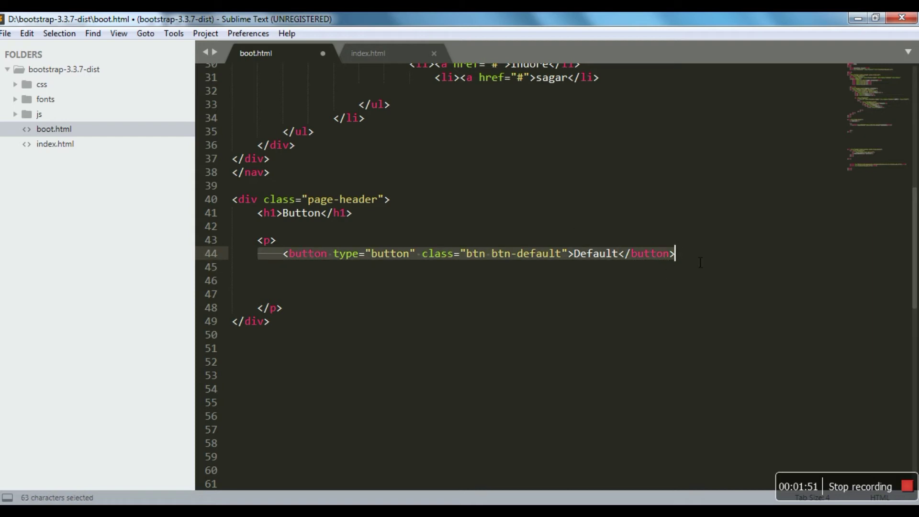
key("ctrl+c")
left_click(685, 254)
key("Return")
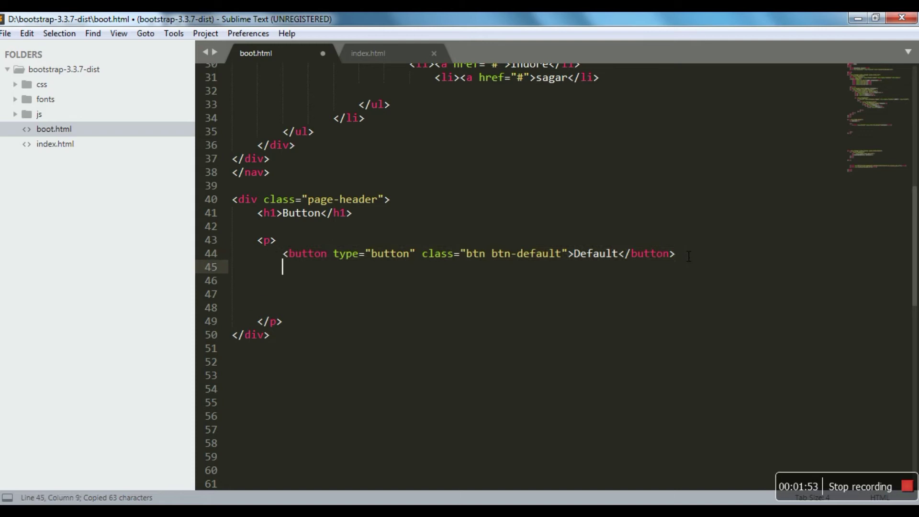
key("ctrl+v")
key("Return")
key("ctrl+v")
key("Return")
key("ctrl+v")
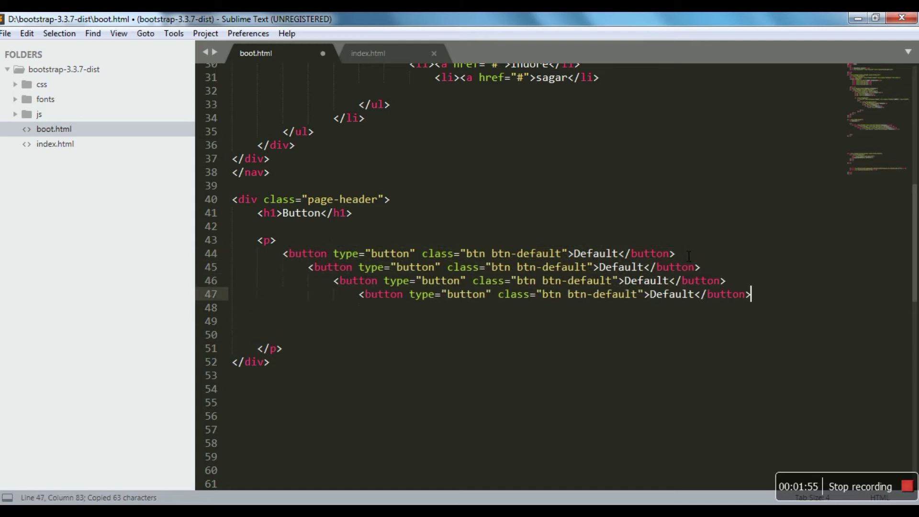
key("Return")
key("ctrl+v")
key("Return")
key("ctrl+v")
key("Return")
key("ctrl+v")
key("Return")
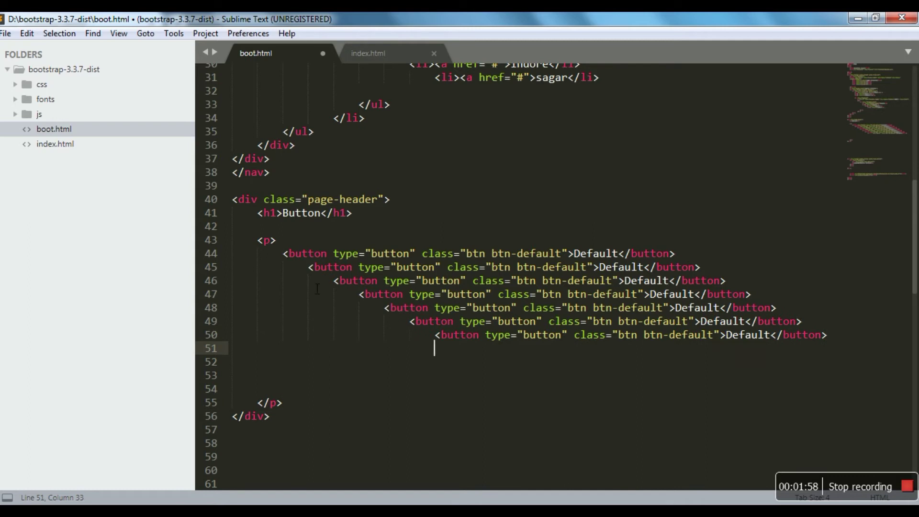
Step: Fix the indentation of button lines 45–50 to match line 44
left_click(310, 268)
key("BackSpace")
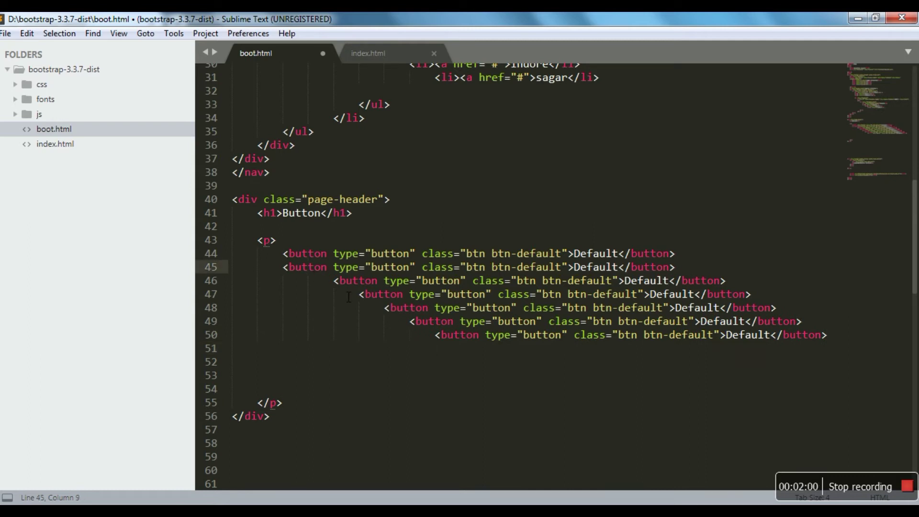
left_click(334, 286)
key("BackSpace")
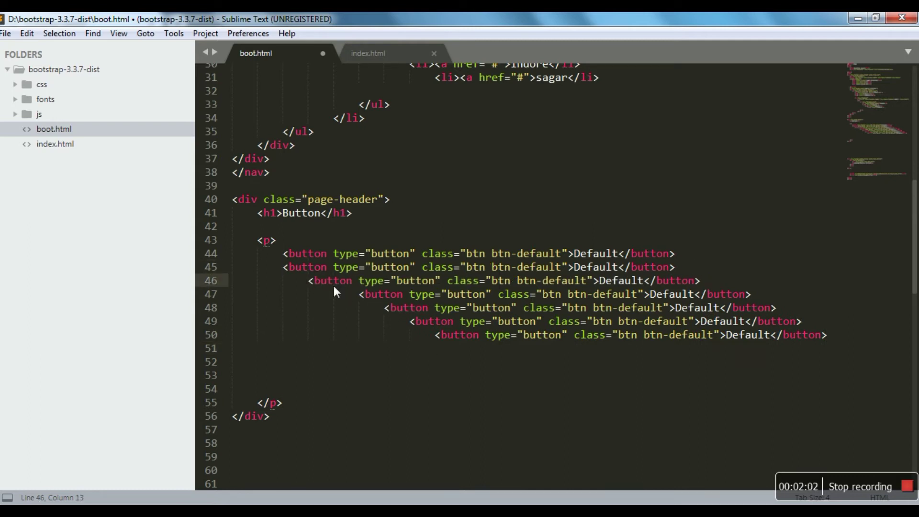
key("BackSpace")
left_click(359, 296)
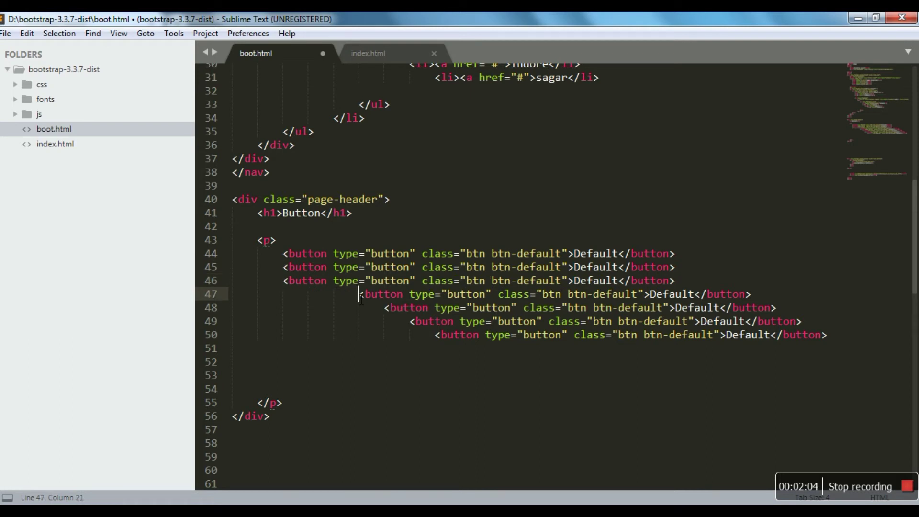
key("BackSpace")
key("BackSpace")
key("BackSpace")
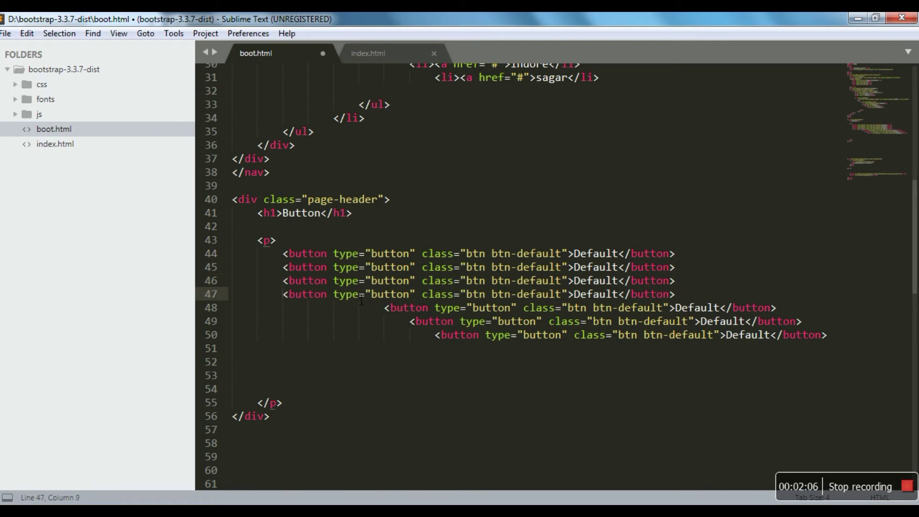
left_click(383, 307)
key("BackSpace")
key("BackSpace")
key("BackSpace")
key("BackSpace")
left_click(402, 322)
key("BackSpace")
key("BackSpace")
key("BackSpace")
key("BackSpace")
key("BackSpace")
left_click(436, 335)
key("BackSpace")
key("BackSpace")
key("BackSpace")
key("BackSpace")
key("BackSpace")
key("BackSpace")
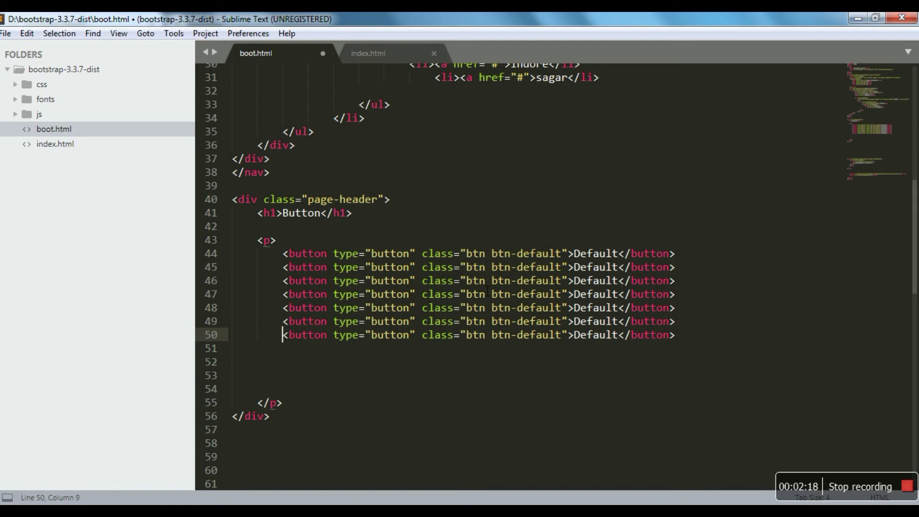
Step: Change 'default' on lines 45–50 to primary, success, info, warning, danger and link
double_click(525, 266)
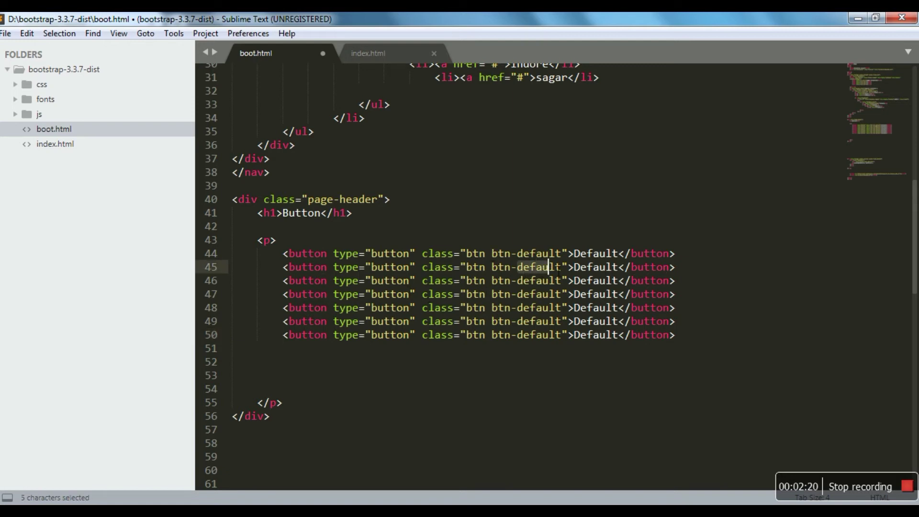
type("primary")
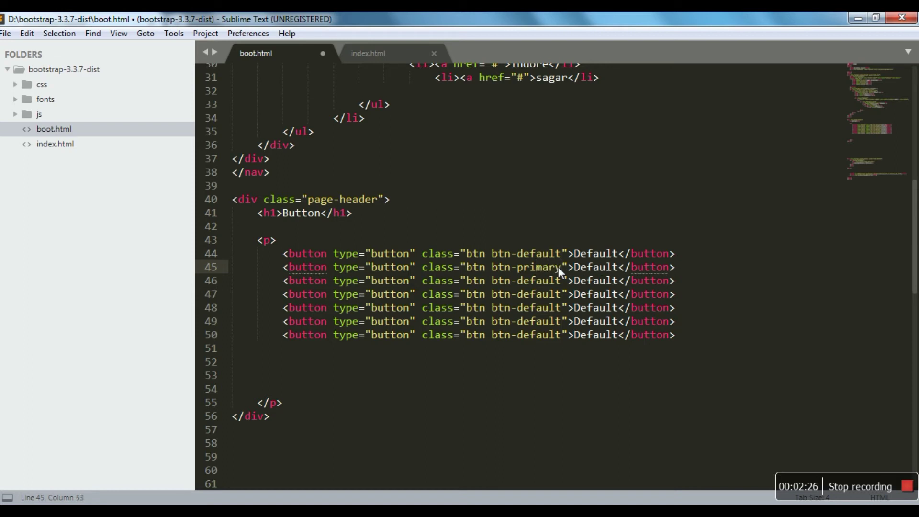
left_click_drag(516, 280, 563, 280)
type("success")
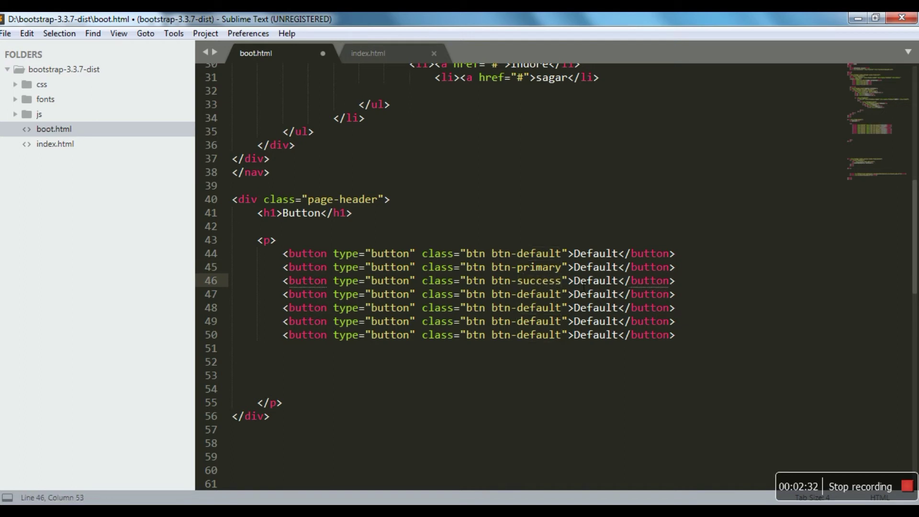
double_click(528, 294)
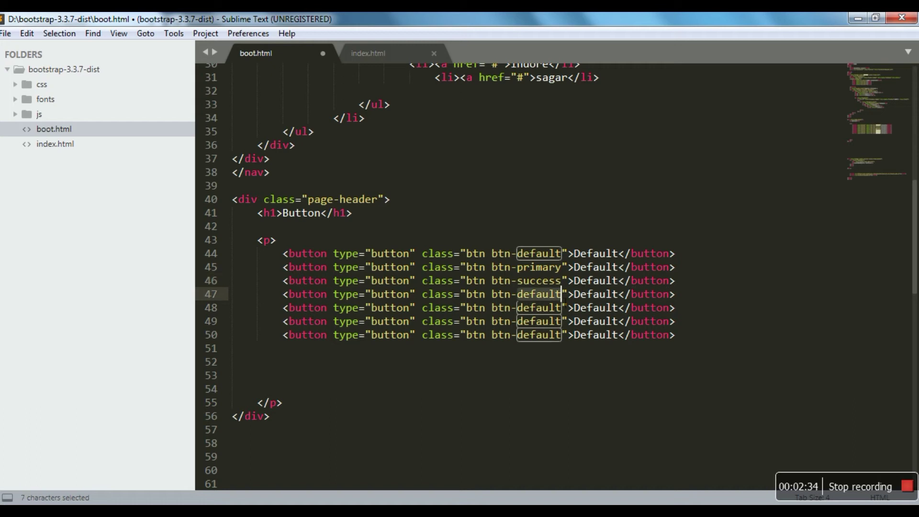
type("in")
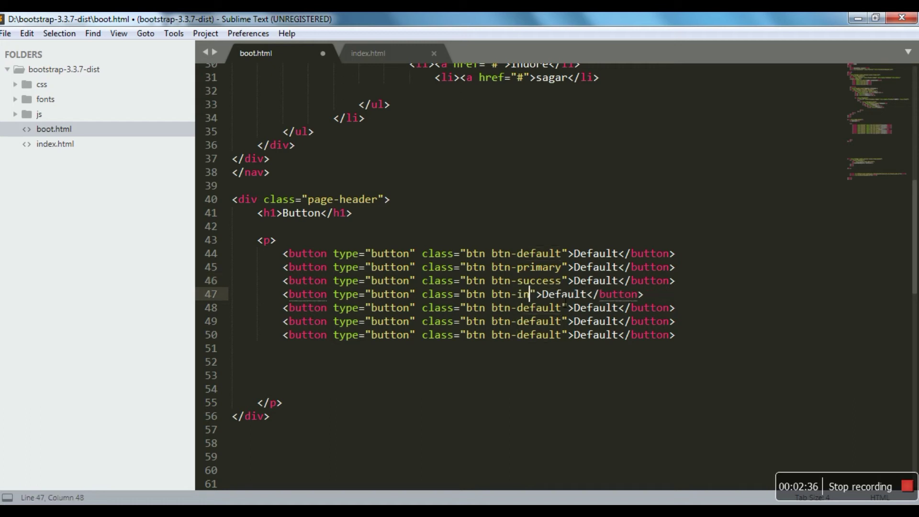
type("fo")
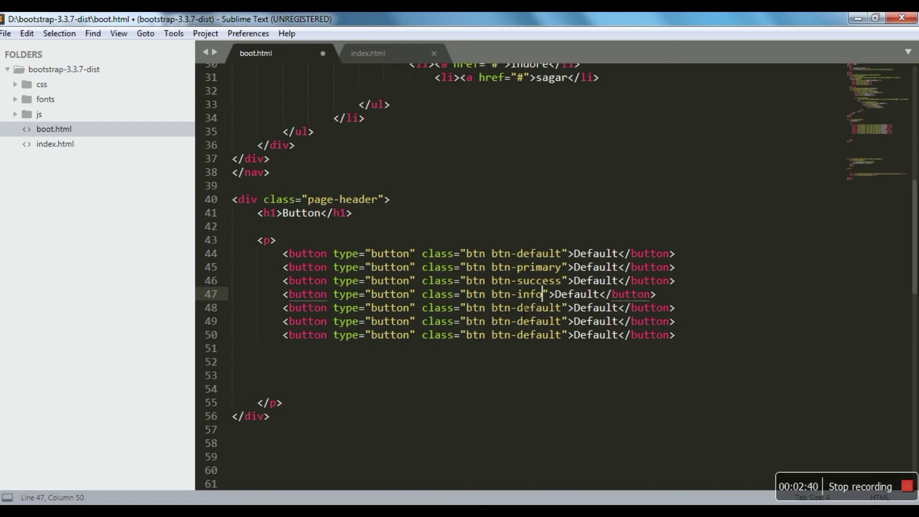
left_click_drag(518, 308, 558, 308)
type("warning")
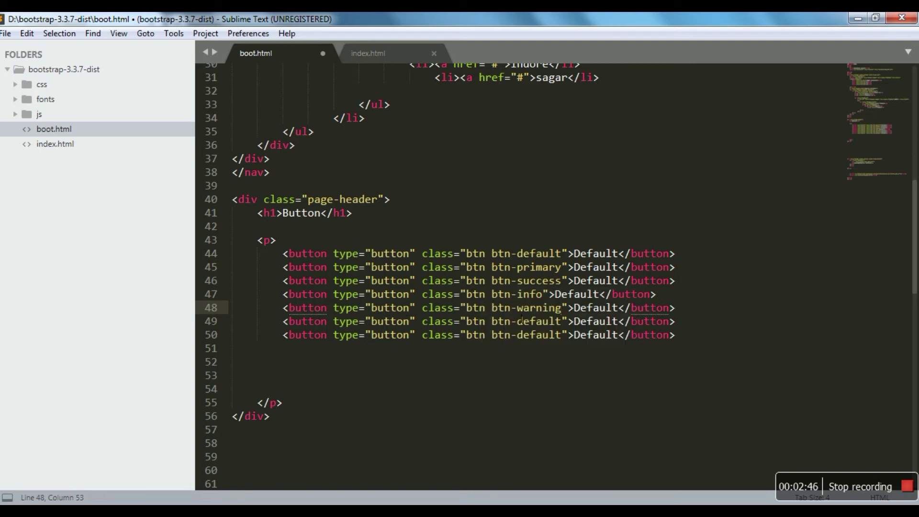
left_click_drag(516, 320, 560, 322)
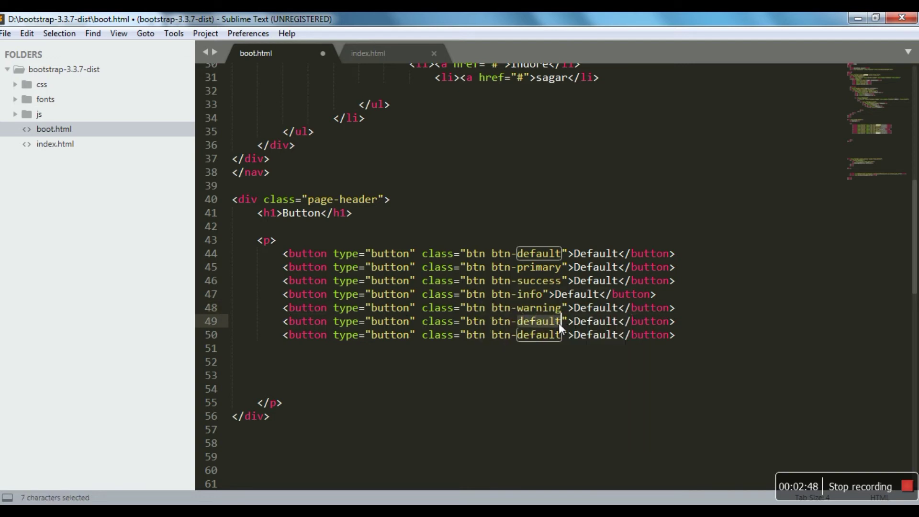
type("danger")
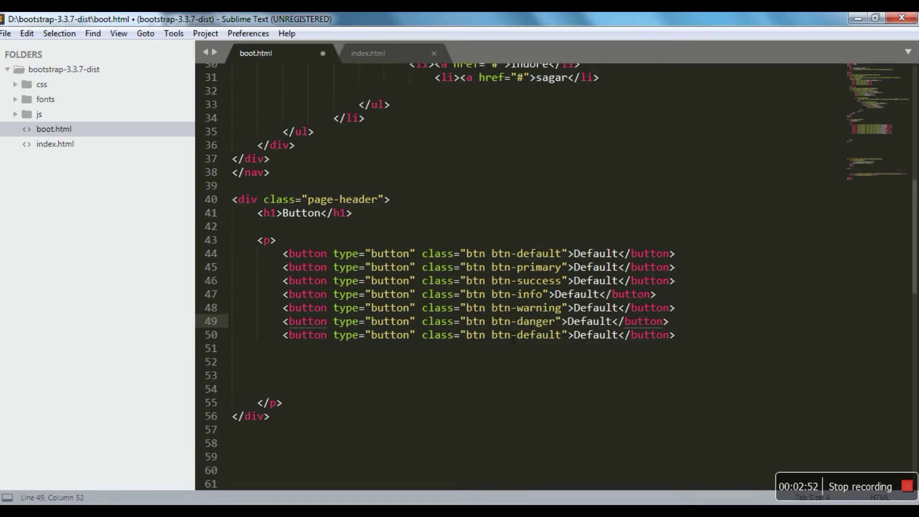
left_click_drag(517, 335, 559, 336)
type("link")
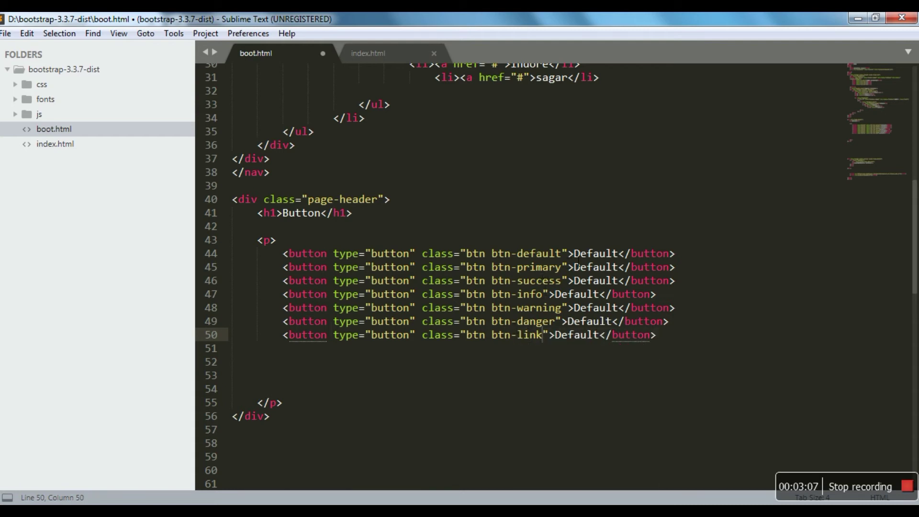
Step: Relabel the buttons on lines 45–47 as primary, success and info
double_click(618, 255)
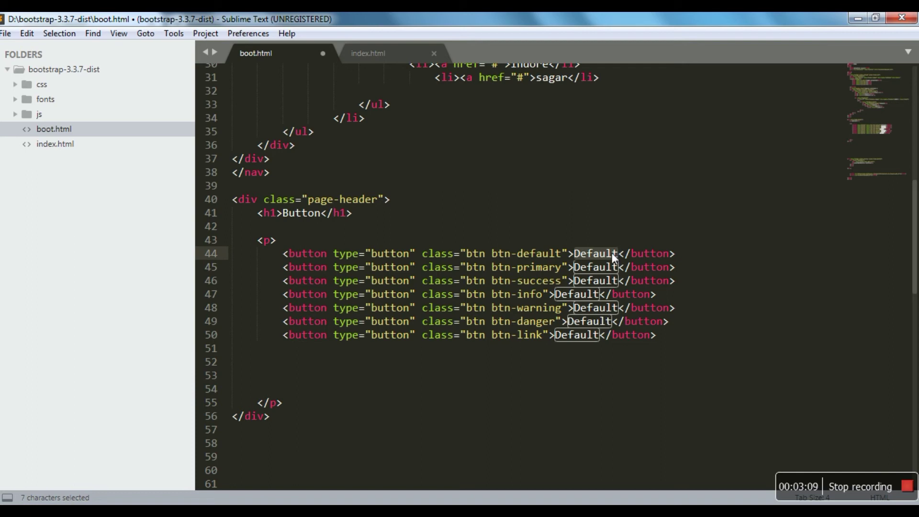
left_click(581, 267)
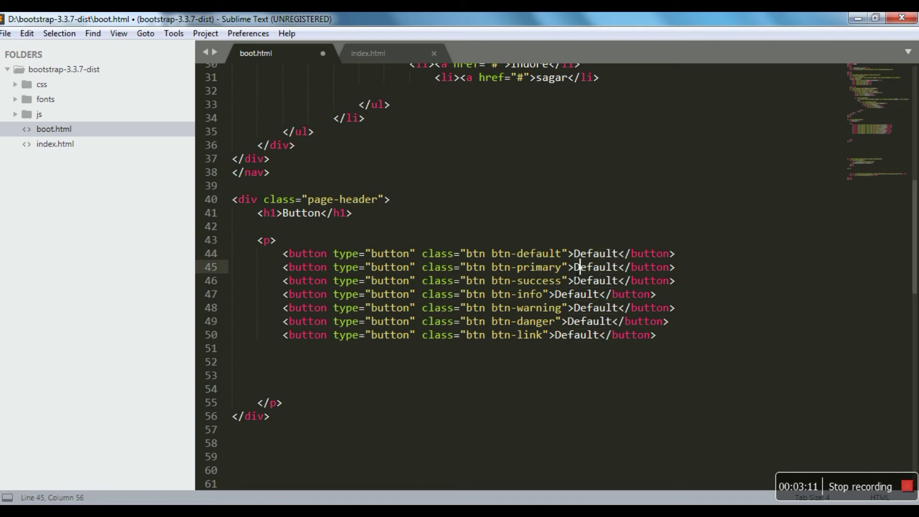
left_click(518, 267)
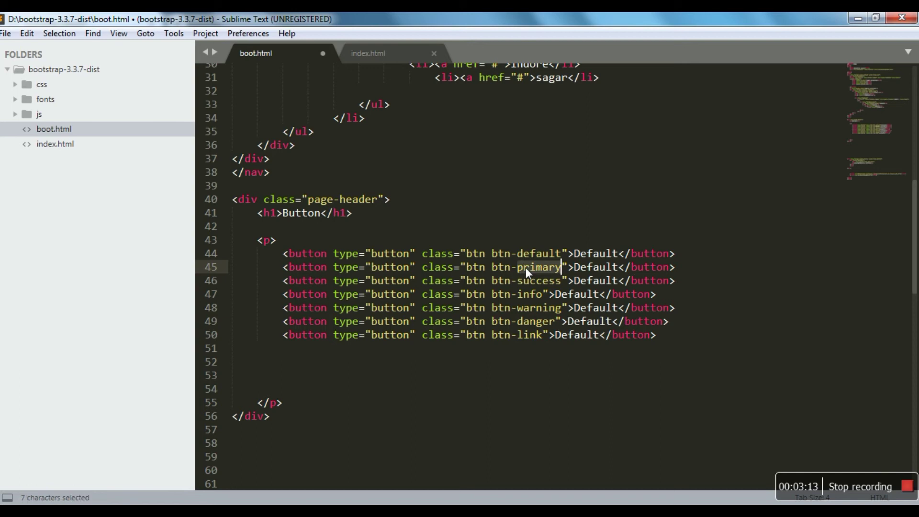
key("ctrl+c")
double_click(588, 267)
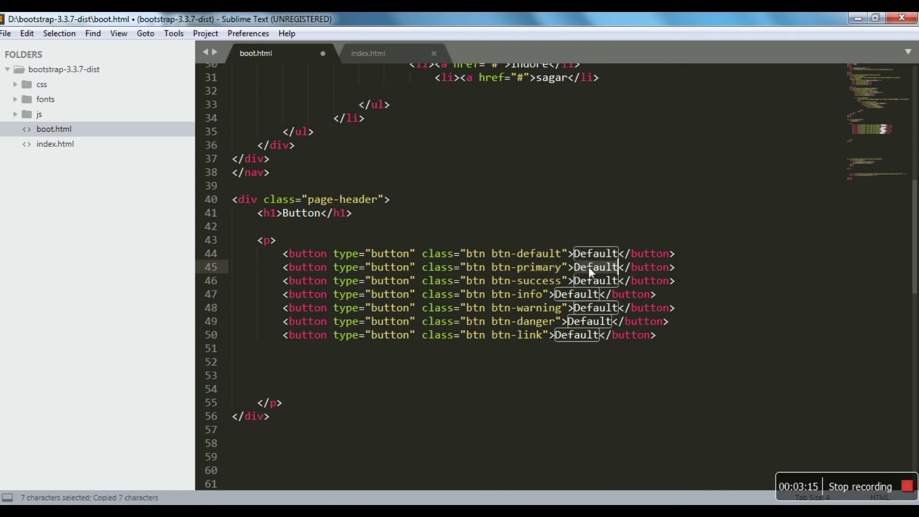
key("ctrl+v")
double_click(543, 280)
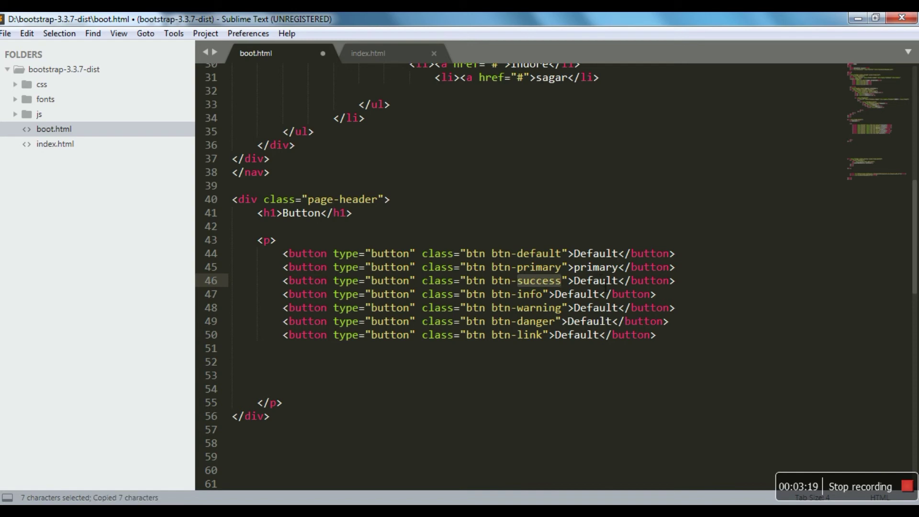
double_click(605, 281)
key("ctrl+v")
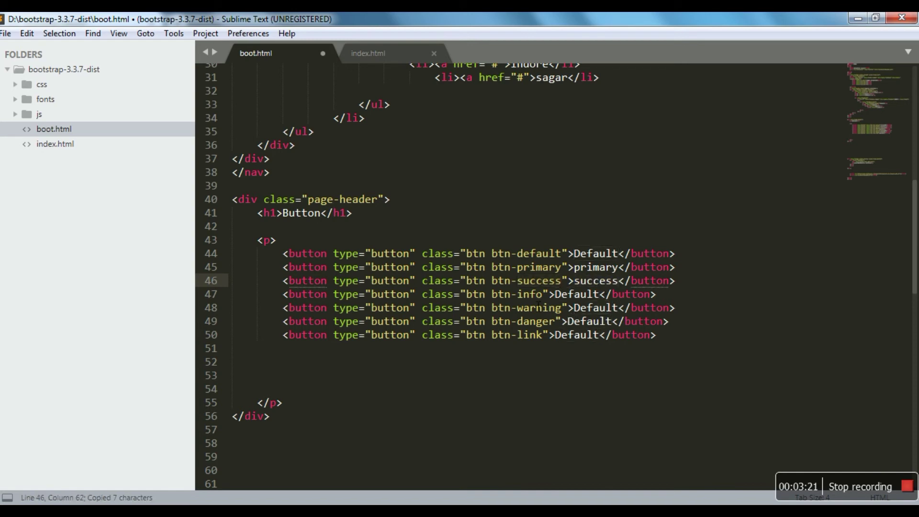
double_click(531, 294)
double_click(586, 295)
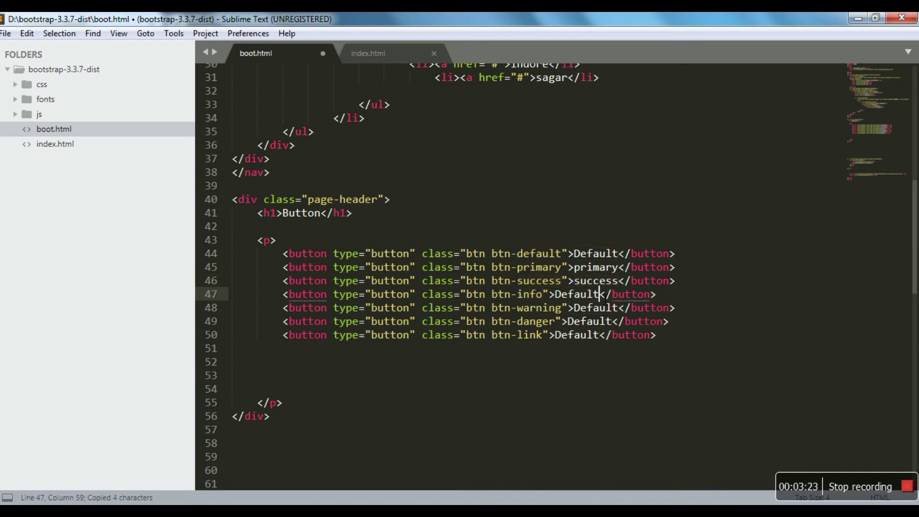
triple_click(583, 295)
left_click(581, 294)
double_click(582, 293)
key("ctrl+v")
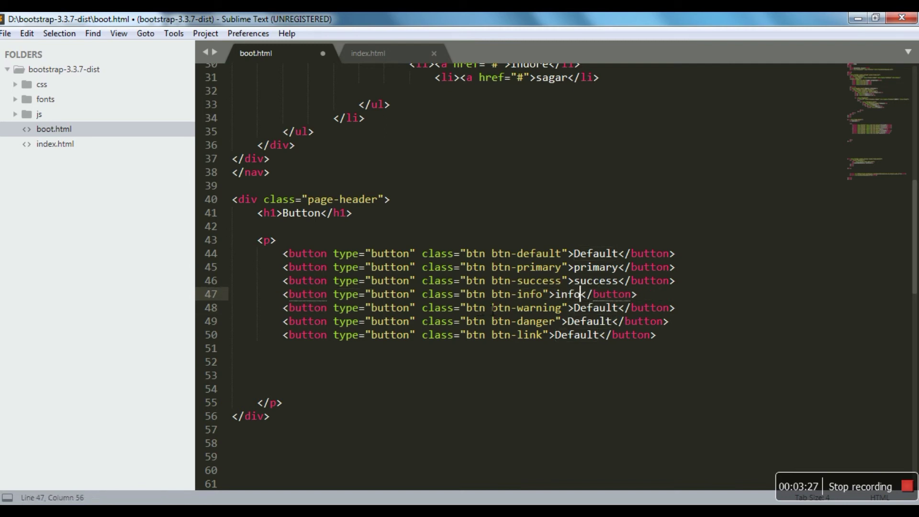
Step: Relabel the buttons on lines 48–50 as warning, danger and link
left_click(529, 307)
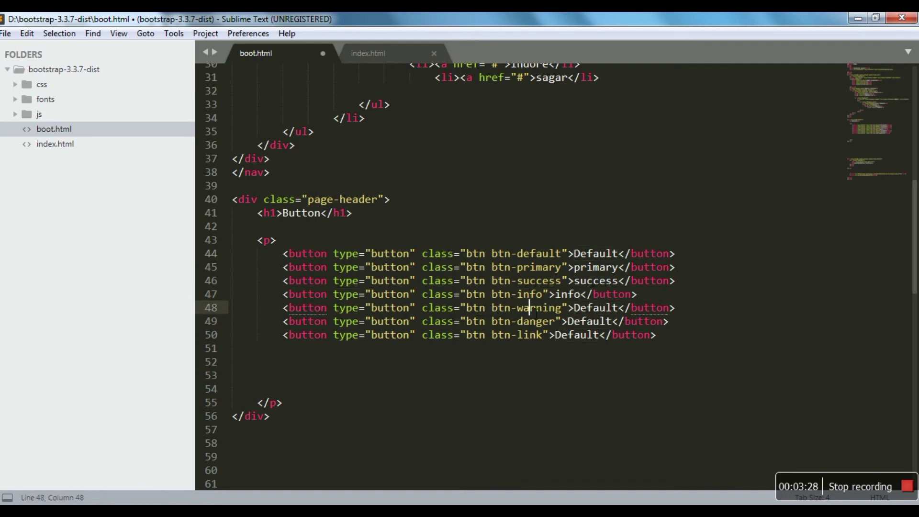
double_click(581, 307)
key("ctrl+c")
key("ctrl+v")
double_click(524, 324)
key("ctrl+c")
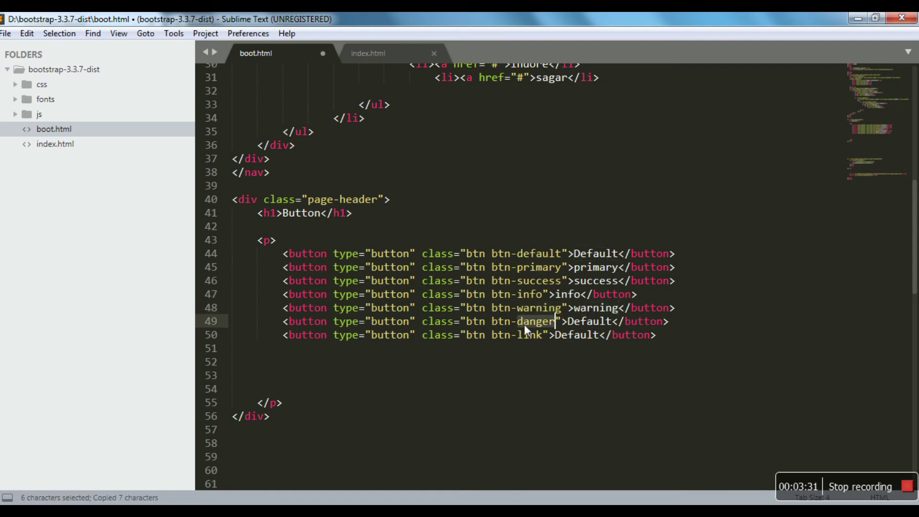
double_click(592, 322)
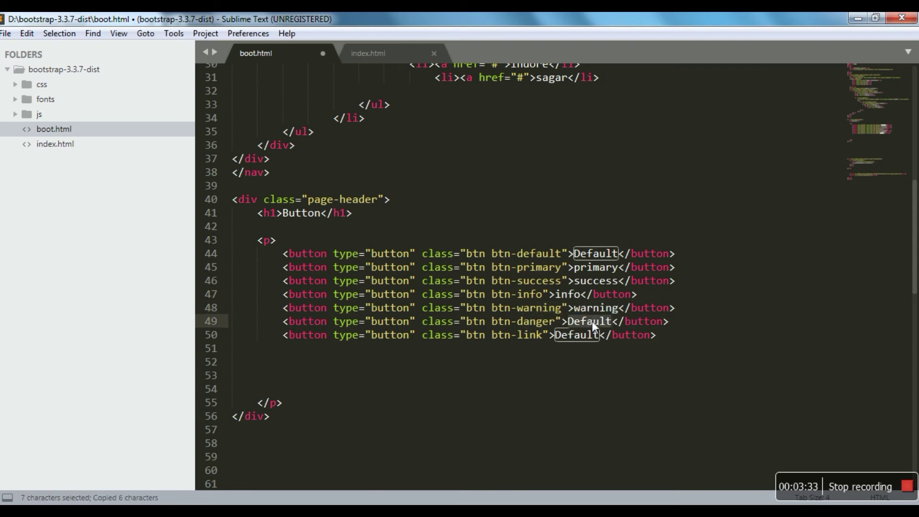
key("ctrl+v")
double_click(523, 338)
key("ctrl+c")
double_click(580, 335)
key("ctrl+v")
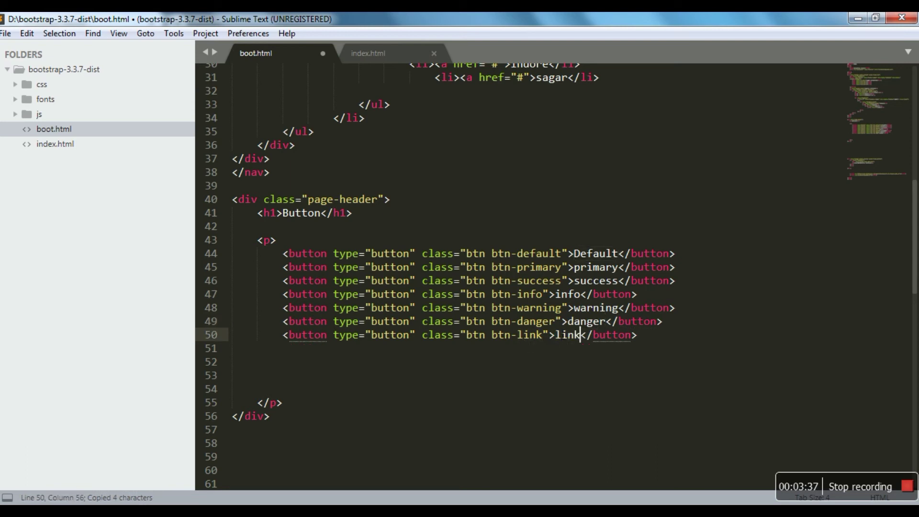
Step: Save boot.html and reload it in Chrome to preview the seven buttons
key("ctrl+s")
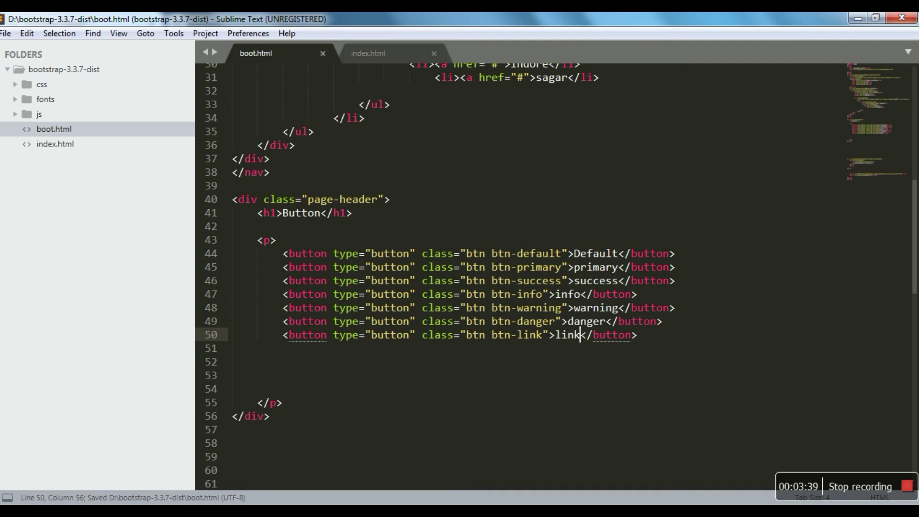
key("alt+Tab")
left_click(51, 47)
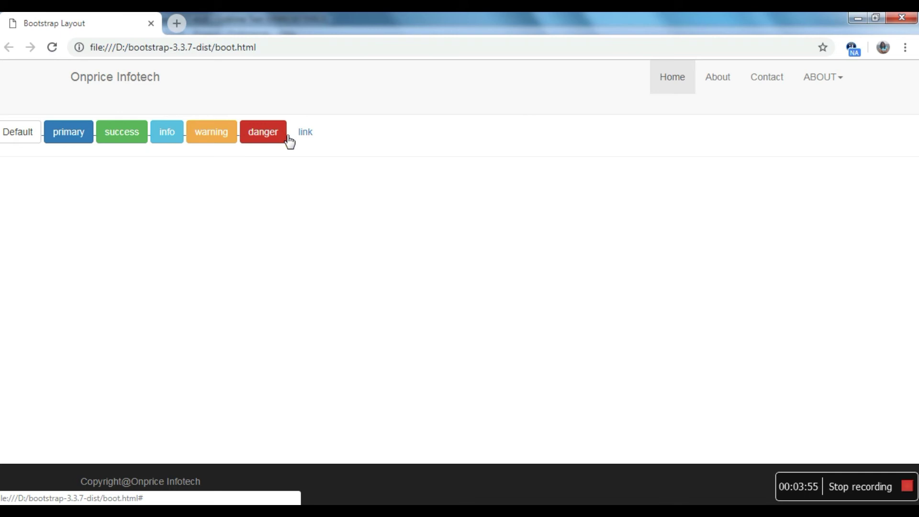
Step: Switch from Chrome back to Sublime Text to keep editing boot.html
key("alt+Tab")
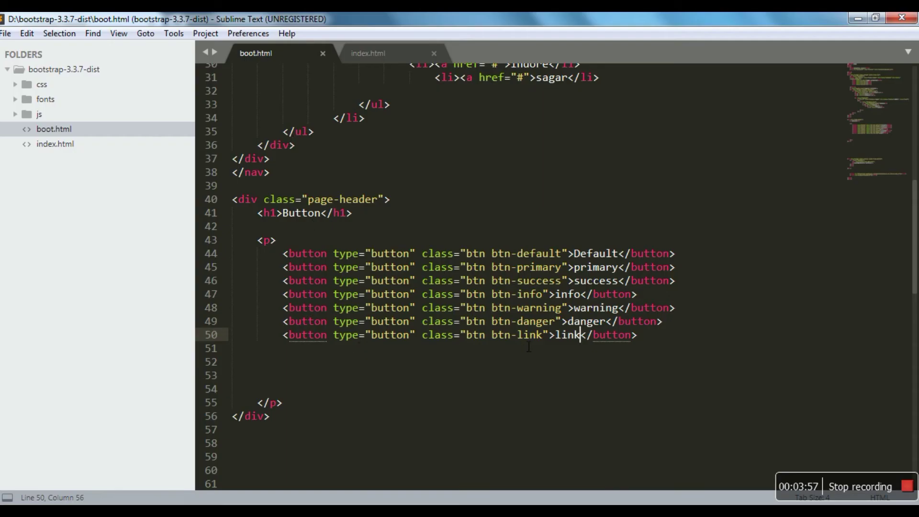
Step: Delete the paragraph's blank lines and paste a copy of the seven-button <p> below it
left_click(297, 362)
key("Delete")
key("Delete")
key("Delete")
scroll(300, 362, "down", 2)
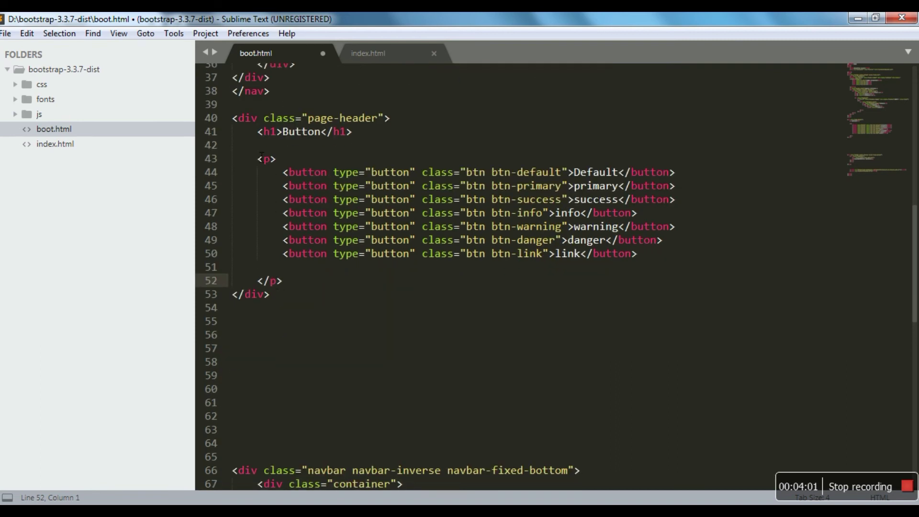
left_click_drag(258, 158, 305, 287)
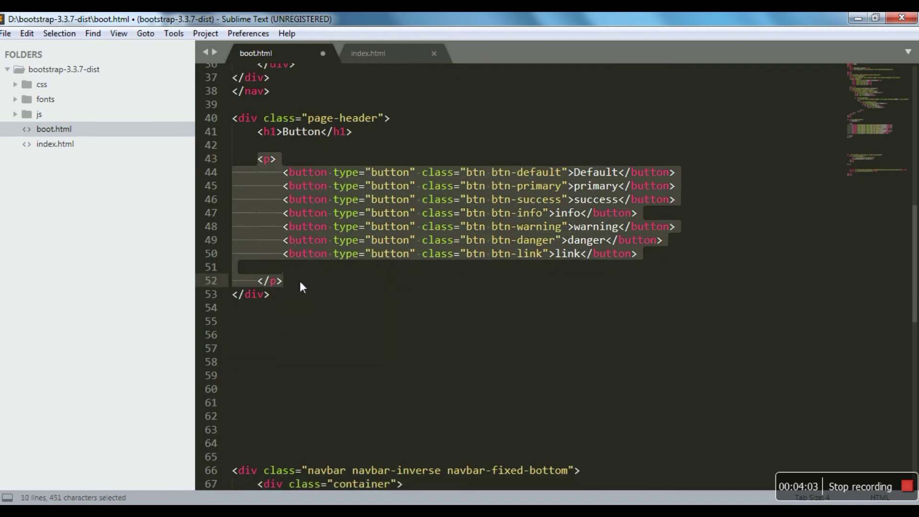
key("ctrl+c")
left_click(299, 280)
key("Return")
key("Return")
key("ctrl+v")
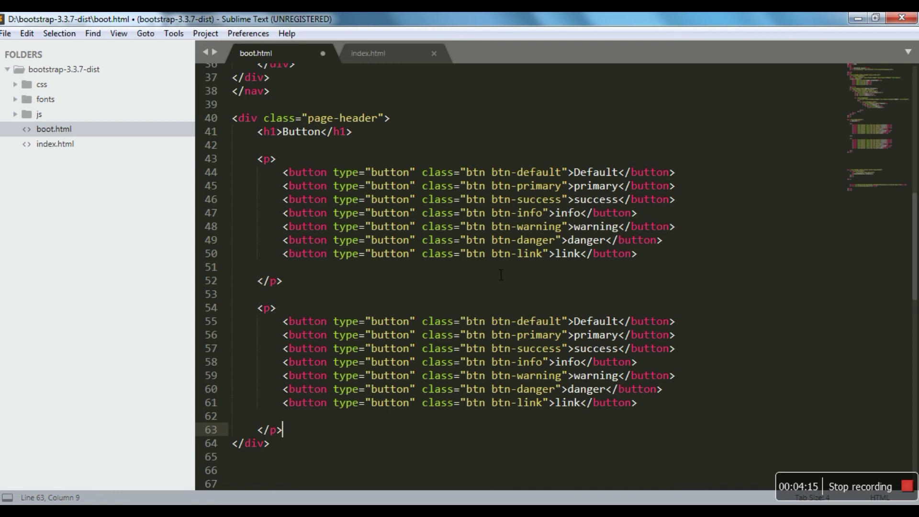
Step: Add btn-lg to the default, primary and success buttons in the second paragraph
left_click(487, 321)
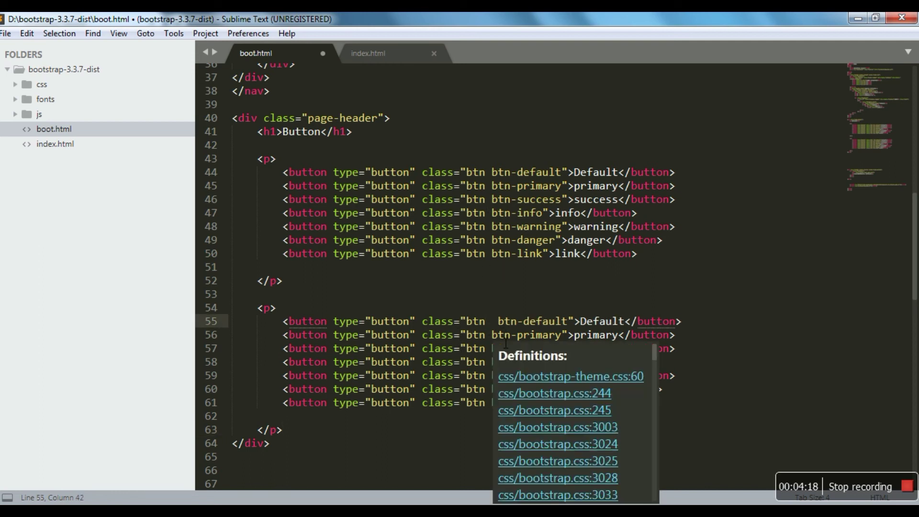
type("btn")
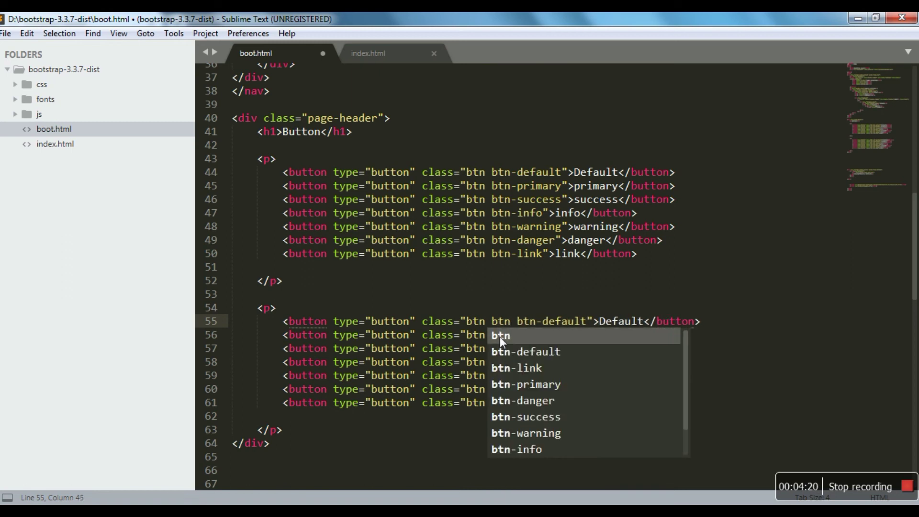
type("-")
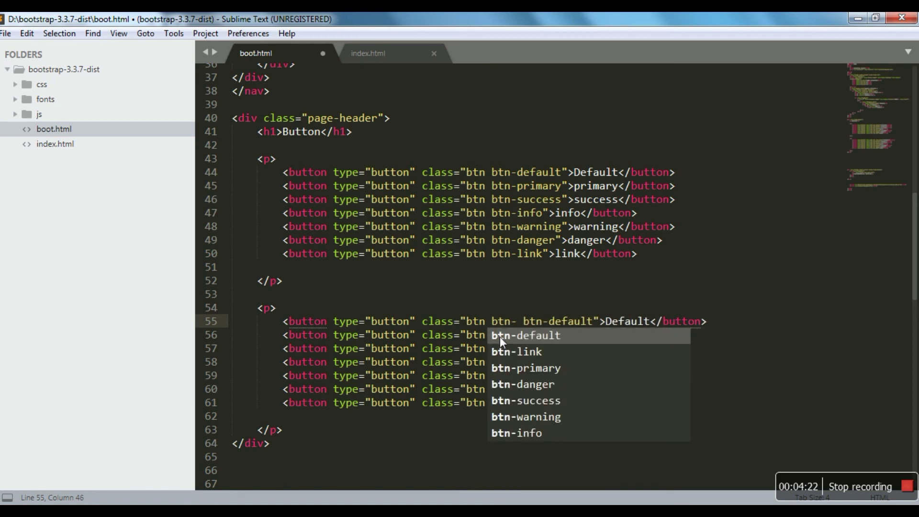
type("lg")
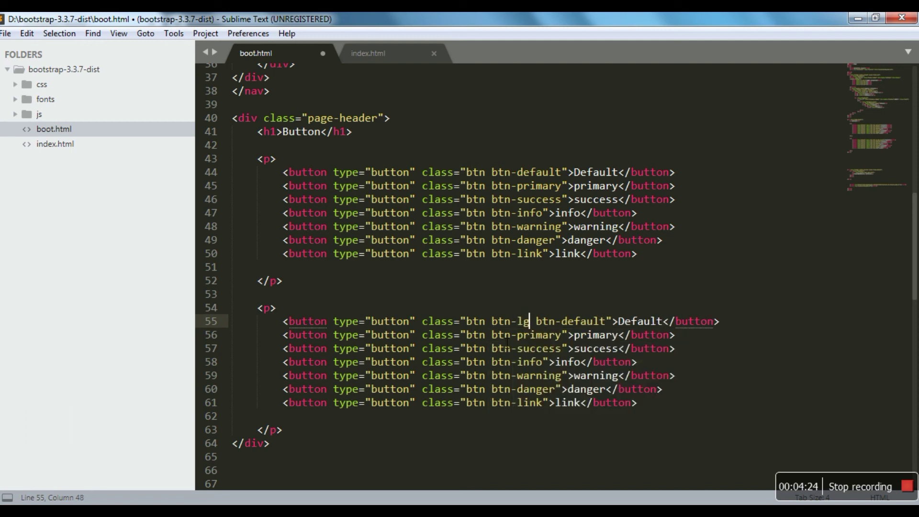
left_click_drag(493, 320, 530, 321)
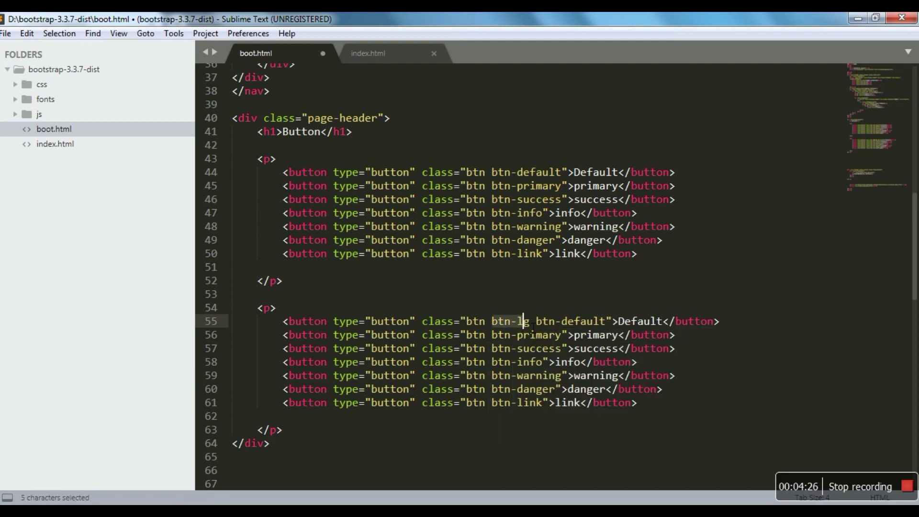
key("ctrl+c")
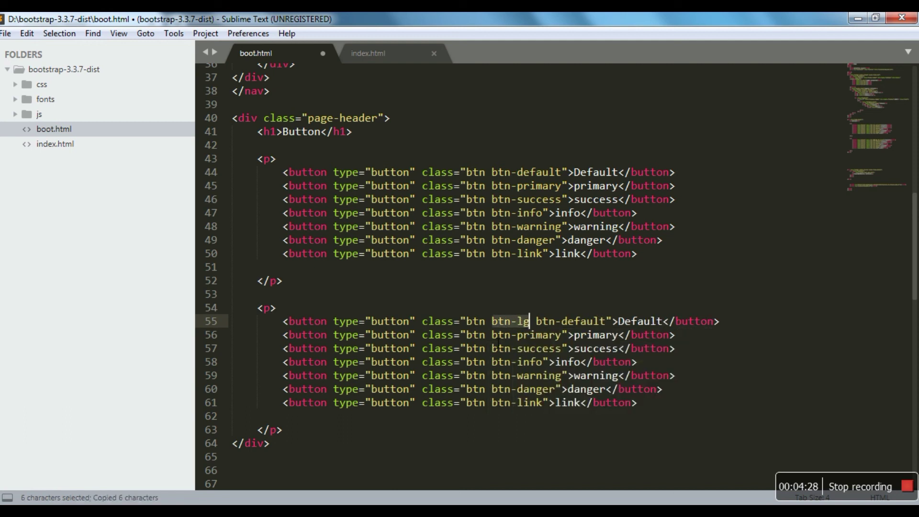
left_click(486, 334)
key("ctrl+v")
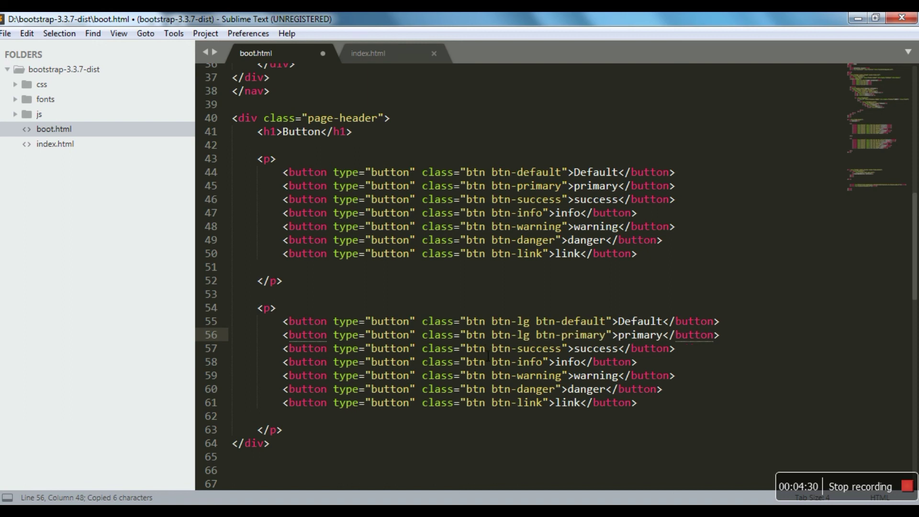
left_click(484, 350)
key("ctrl+v")
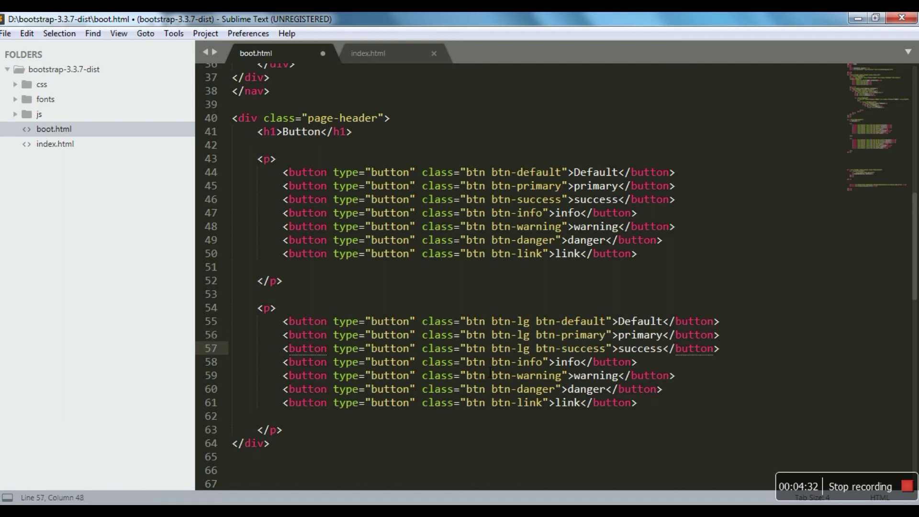
Step: Add btn-lg to the info, warning, danger and link buttons, then save boot.html
left_click(488, 365)
key("ctrl+v")
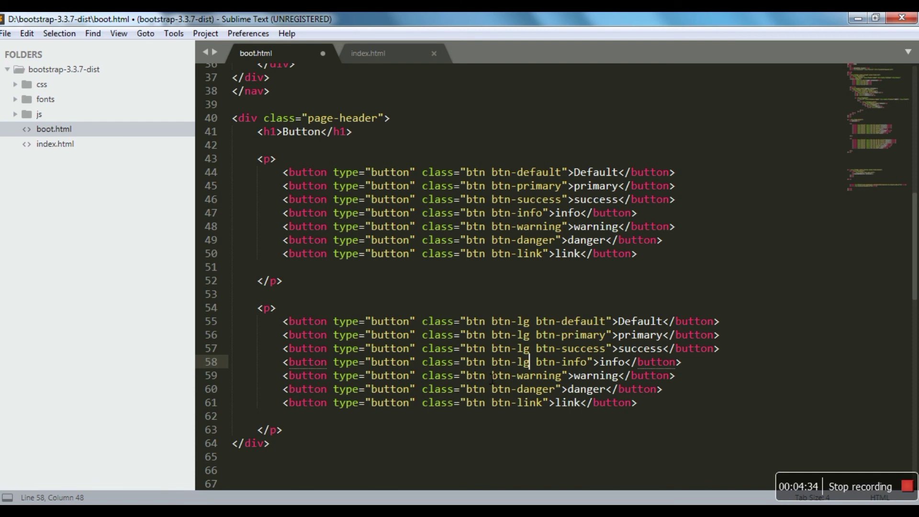
left_click(491, 376)
key("ctrl+v")
left_click(488, 388)
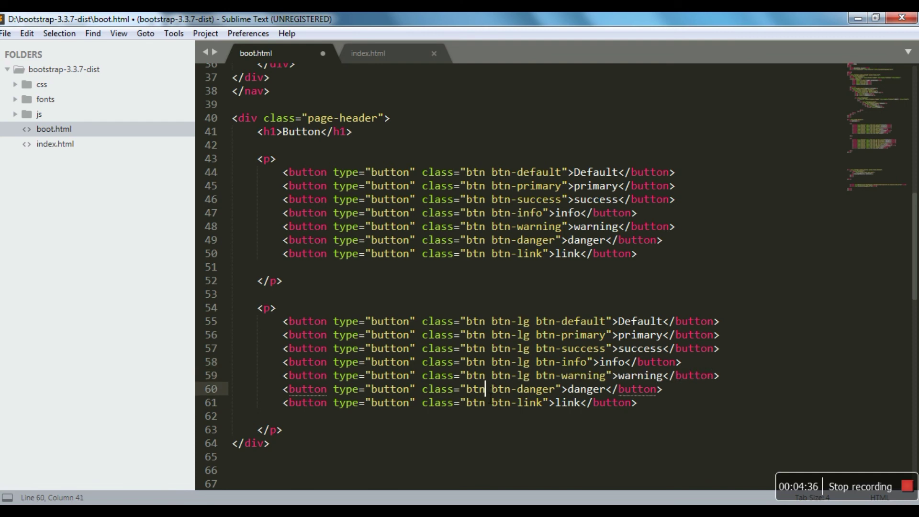
key("ctrl+v")
left_click(489, 402)
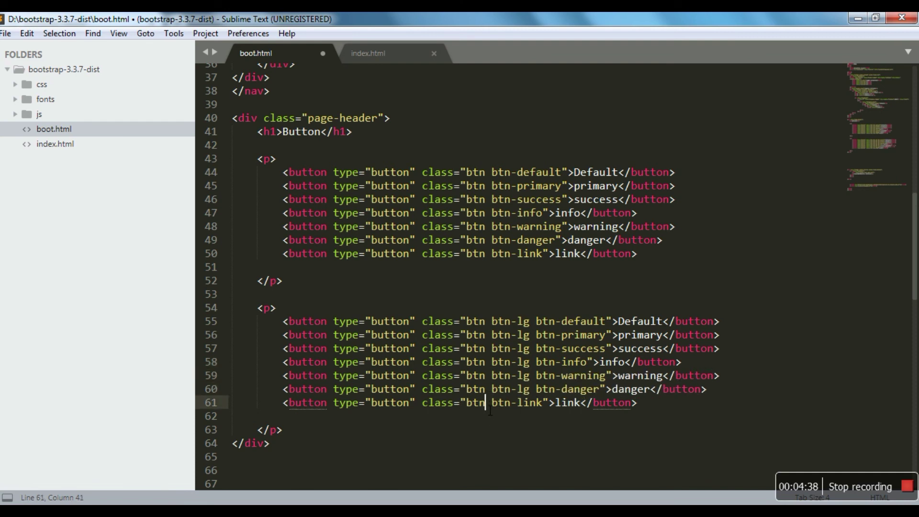
key("ctrl+v")
key("ctrl+s")
key("alt+Tab")
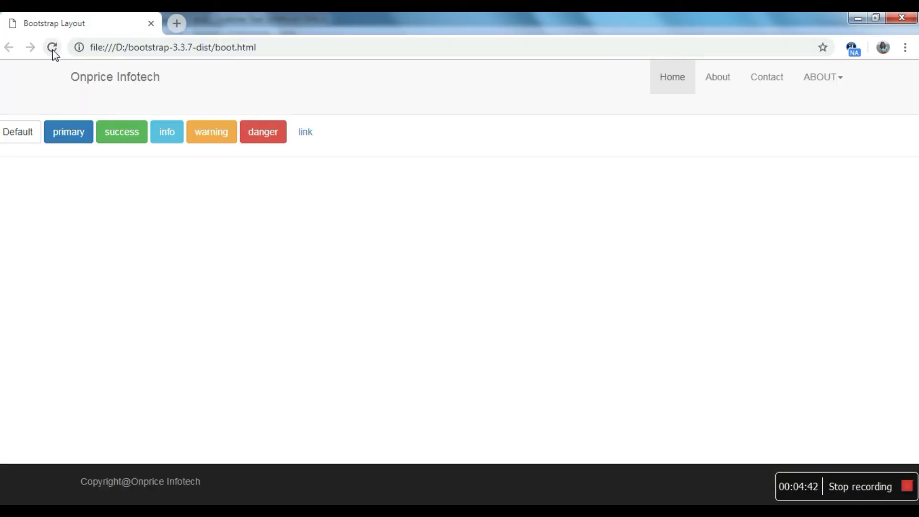
Step: Reload boot.html in Chrome to show the btn-lg button row beneath the normal row
left_click(51, 46)
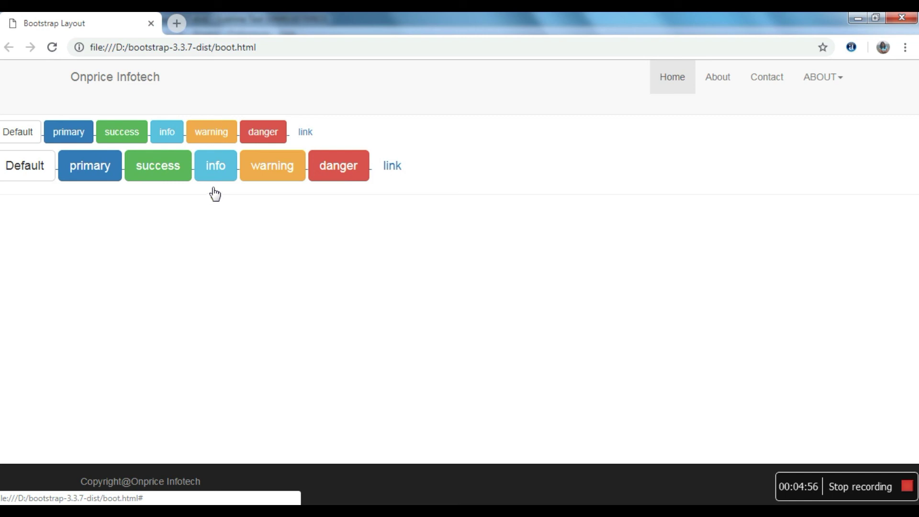
Step: Copy the large btn-lg button paragraph (lines 54–63) and paste it below as a third paragraph
key("alt+Tab")
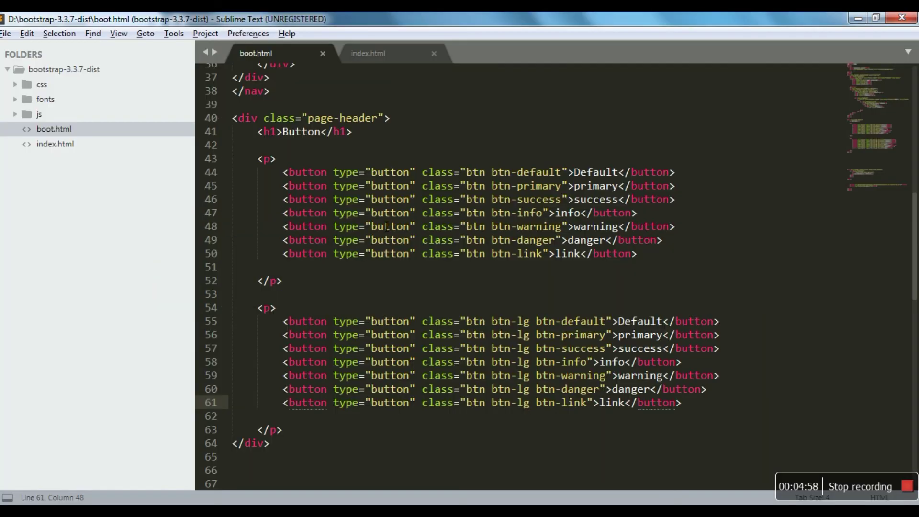
left_click_drag(257, 308, 301, 437)
key("ctrl+c")
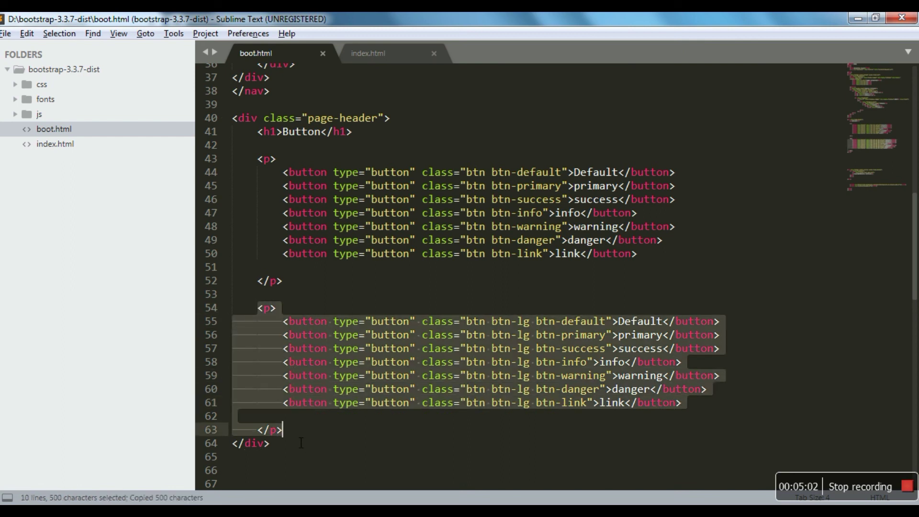
left_click(295, 436)
key("Return")
key("ctrl+v")
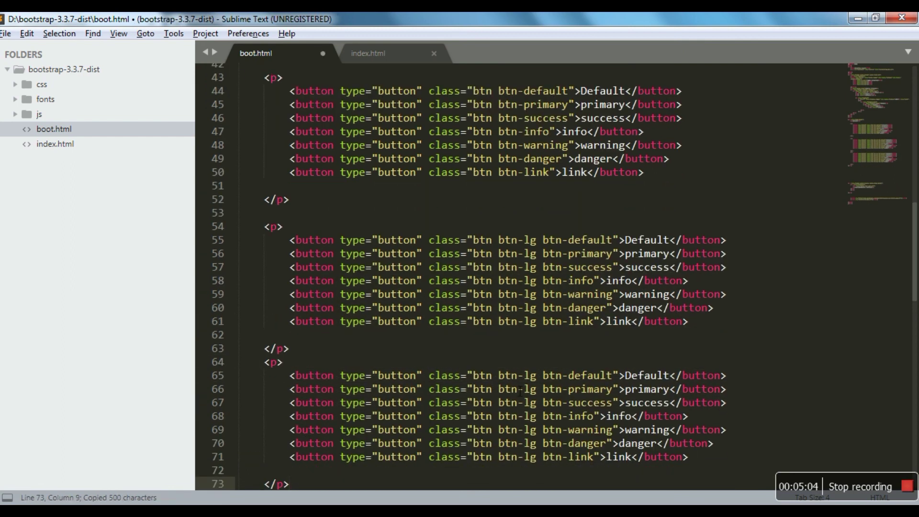
Step: Change line 65's btn-lg class to btn-sm and copy the btn-sm class
left_click_drag(530, 374, 536, 374)
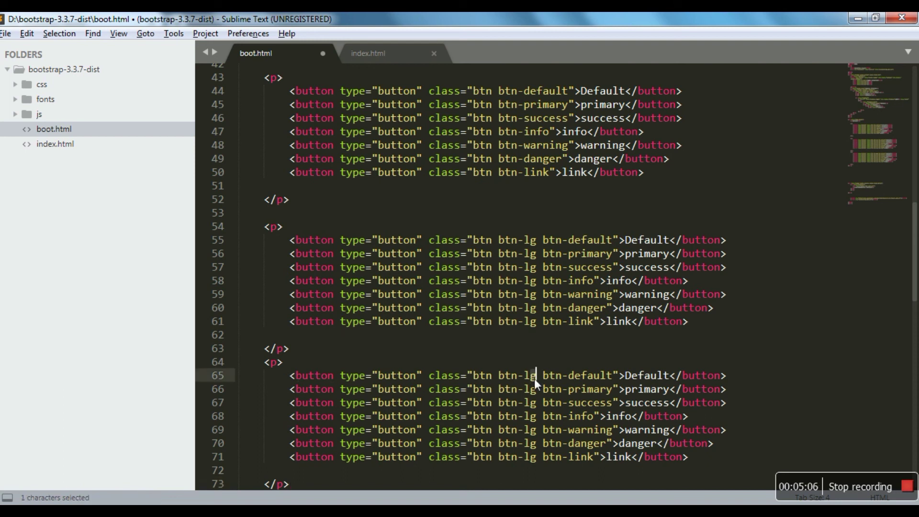
key("BackSpace")
key("BackSpace")
type("sm")
double_click(517, 376)
left_click_drag(500, 375, 536, 375)
key("ctrl+c")
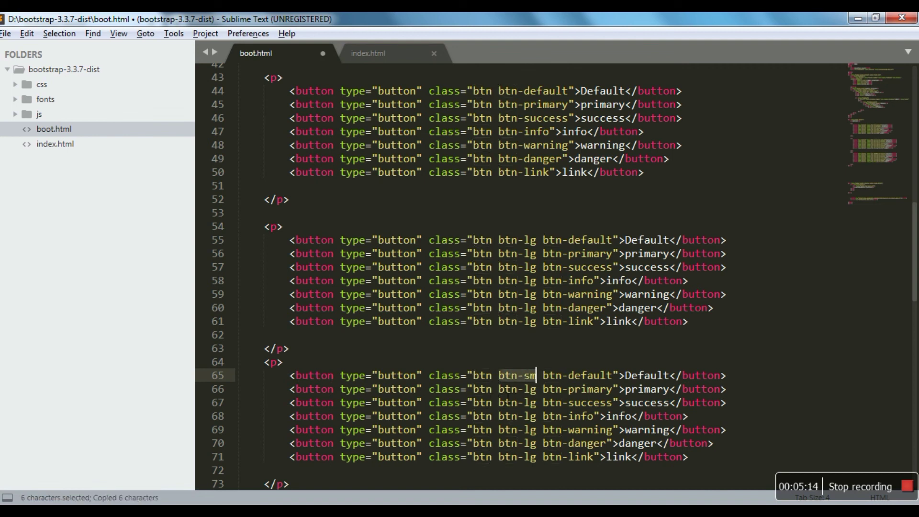
Step: Paste btn-sm over the btn-lg classes on lines 66–70
mouse_move(498, 388)
left_mouse_down()
mouse_move(530, 389)
mouse_move(541, 394)
mouse_move(537, 403)
left_mouse_up()
key("ctrl+v")
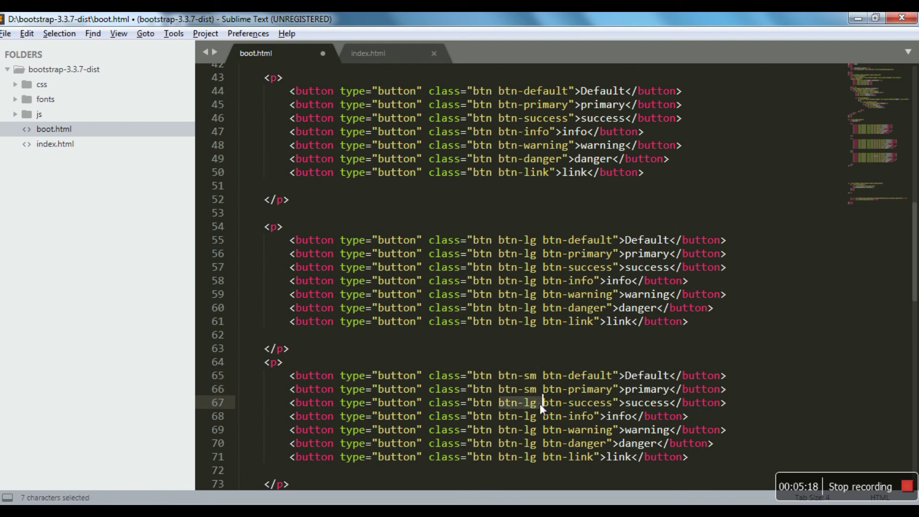
key("ctrl+v")
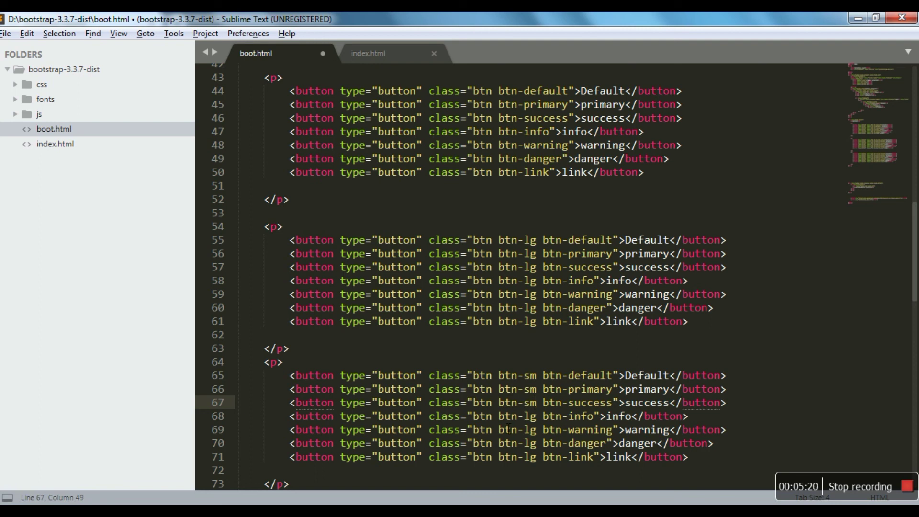
mouse_move(504, 416)
left_mouse_down()
mouse_move(537, 416)
mouse_move(538, 457)
left_mouse_up()
key("ctrl+v")
key("ctrl+v")
key("ctrl+v")
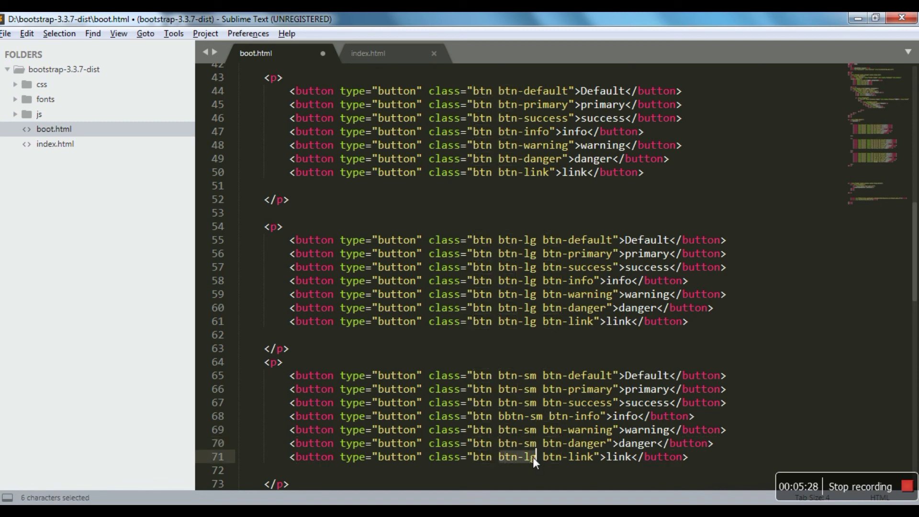
key("ctrl+v")
Step: Save boot.html and reload it in Chrome to show the small-button row
key("ctrl+s")
key("alt+Tab")
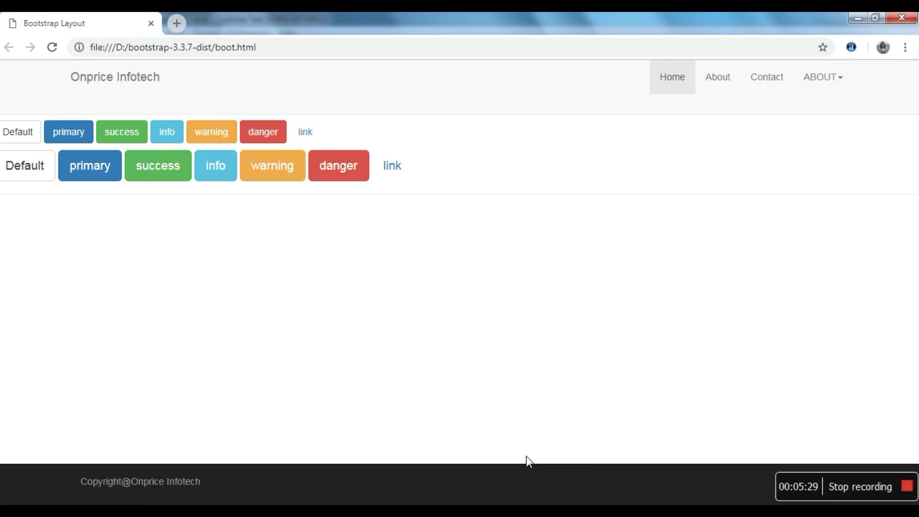
left_click(52, 46)
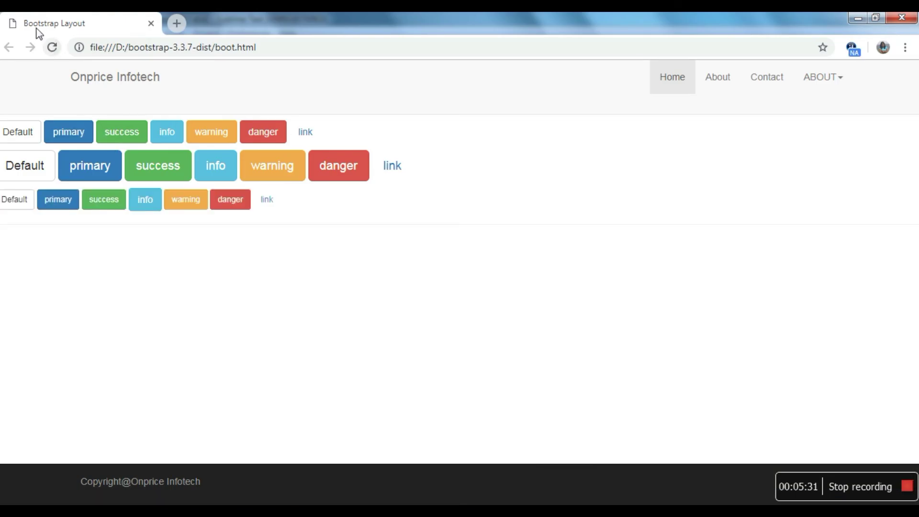